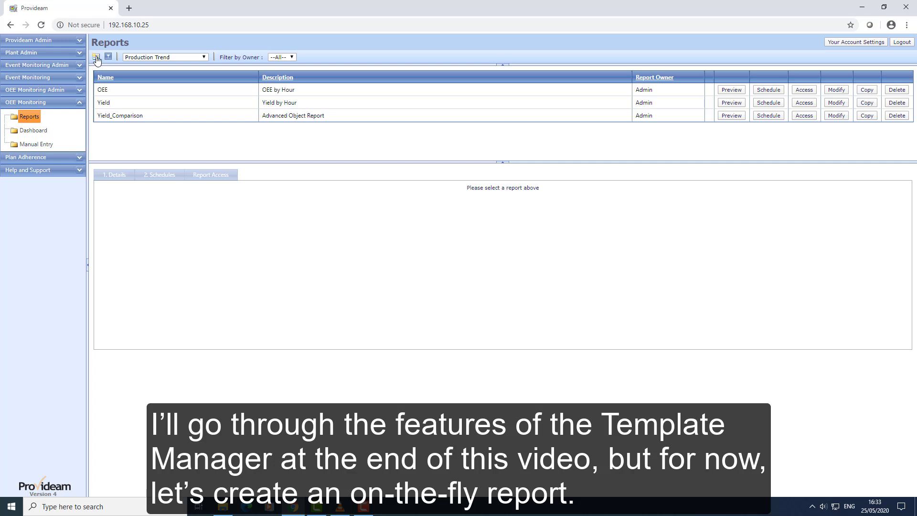
# Start a new report and choose Production Trend as its report type
pyautogui.click(96, 57)
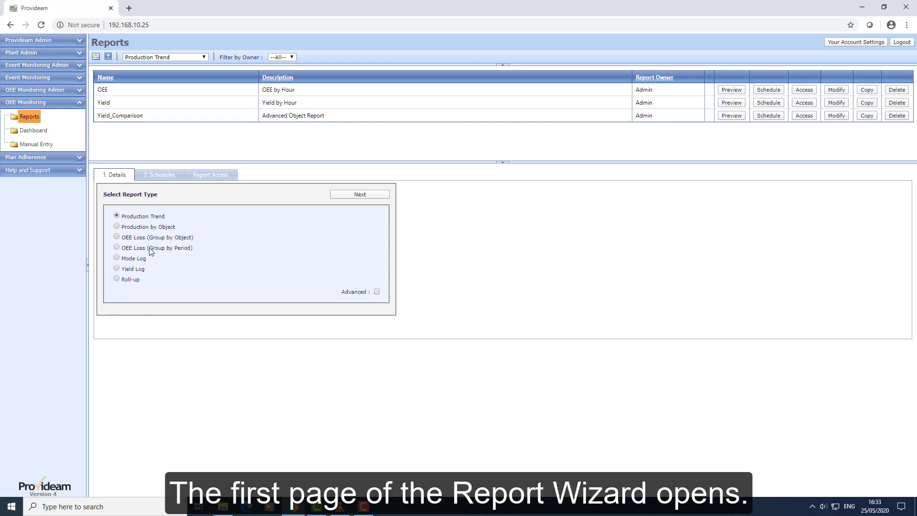
pyautogui.click(117, 228)
pyautogui.click(116, 237)
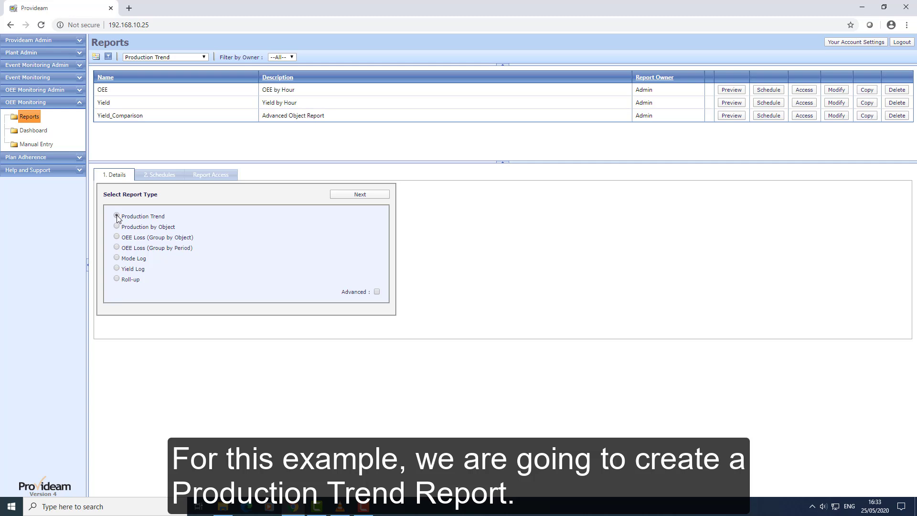
pyautogui.click(365, 195)
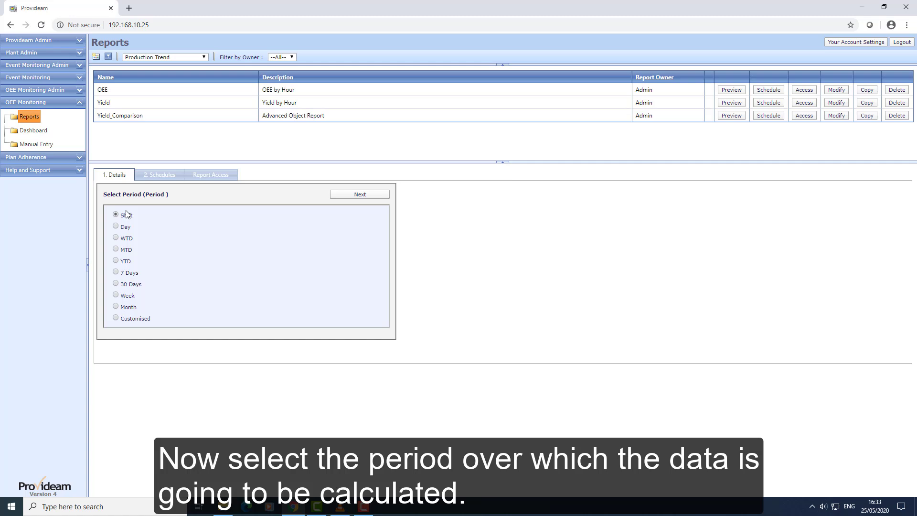
# Set the report period to Customised and continue to the machine selection
pyautogui.click(115, 226)
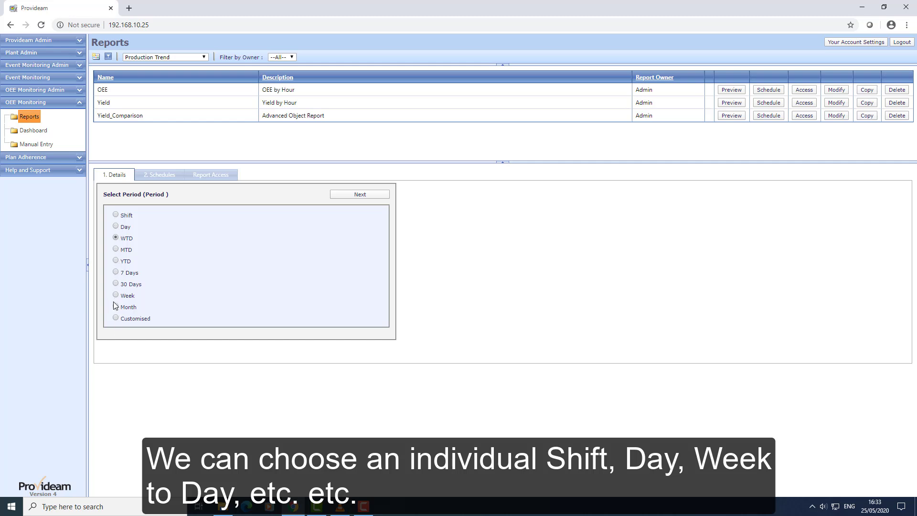
pyautogui.click(115, 318)
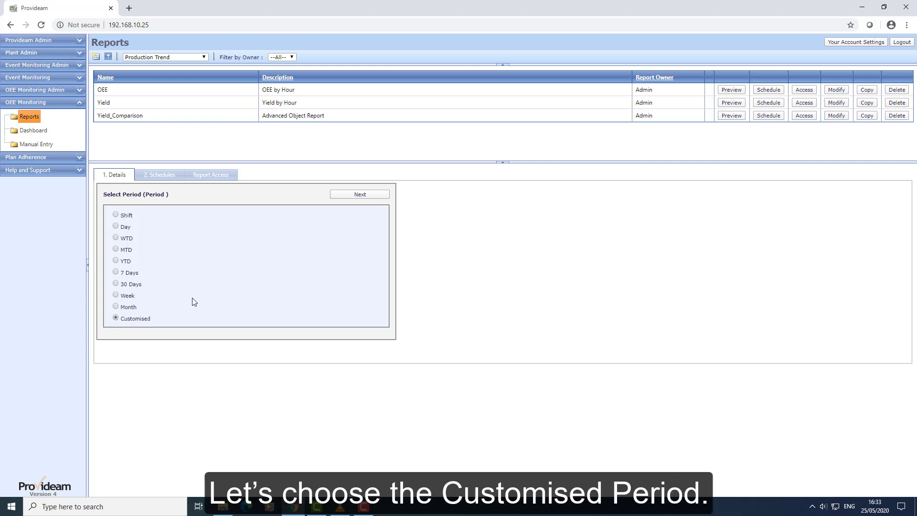
pyautogui.click(359, 194)
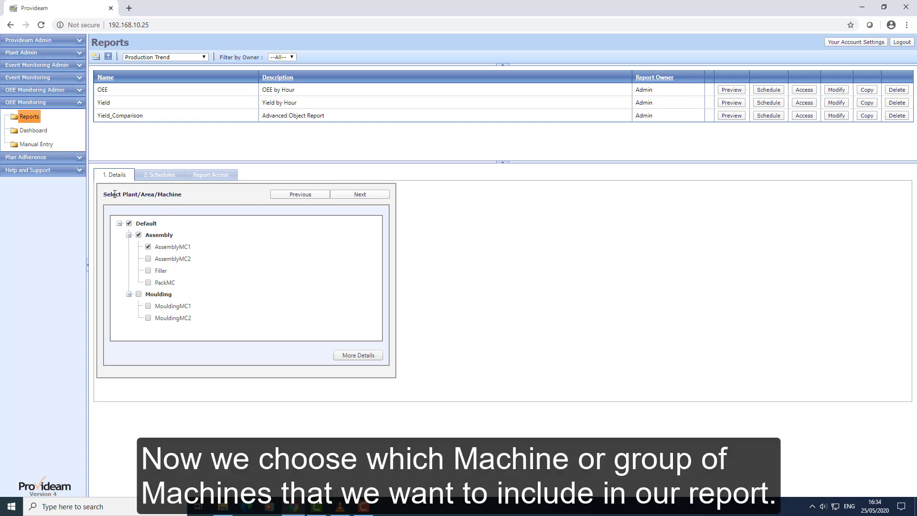
# Keep only AssemblyMC1 selected as the report's machine and continue to the object description
pyautogui.click(148, 259)
pyautogui.click(148, 271)
pyautogui.click(148, 271)
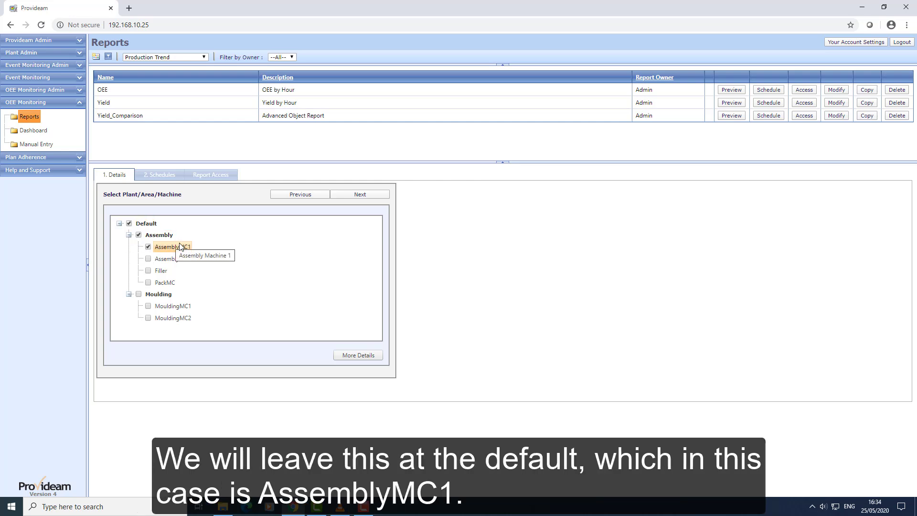
pyautogui.click(353, 194)
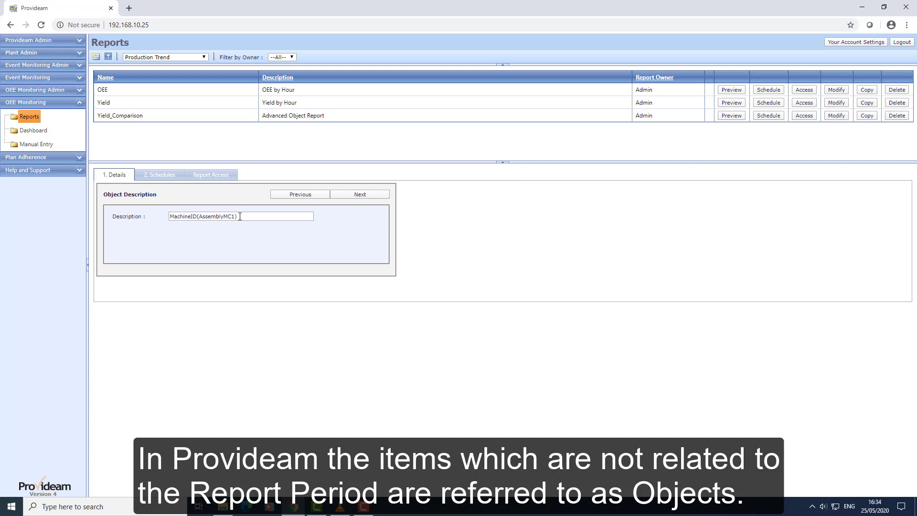
# Replace the default object description with "My Object" and continue to the fields setup
pyautogui.click(240, 217)
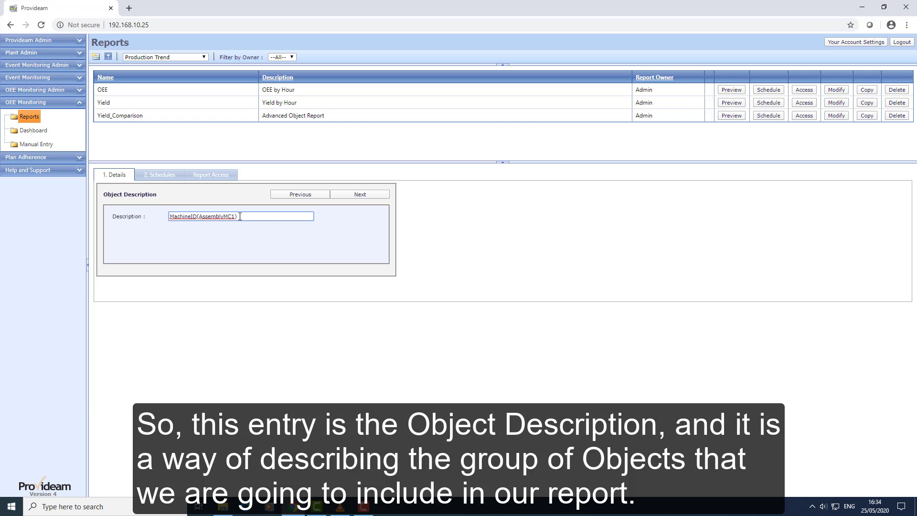
pyautogui.moveTo(240, 217); pyautogui.dragTo(163, 215)
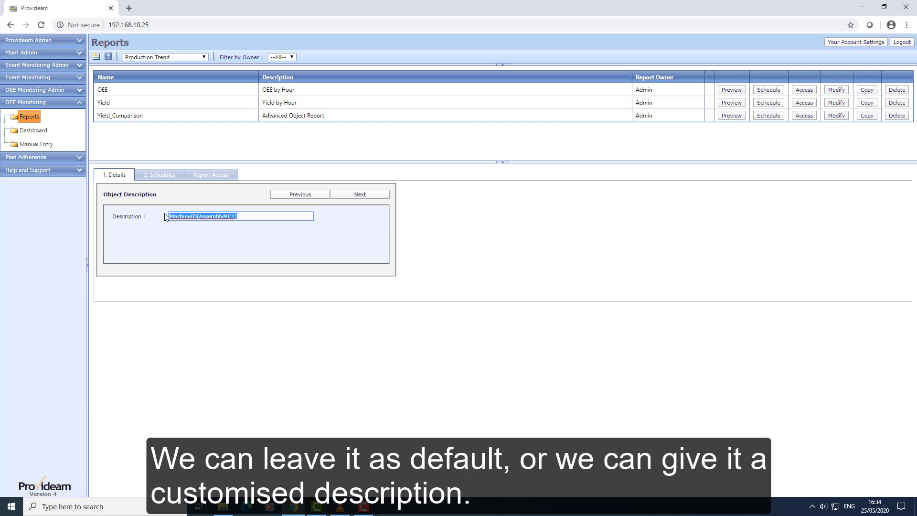
pyautogui.write('My')
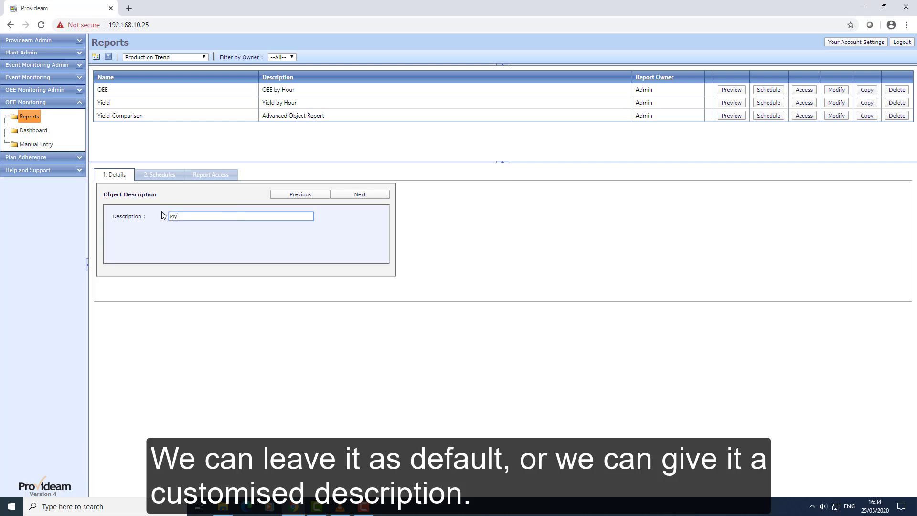
pyautogui.write(' Object')
pyautogui.click(357, 195)
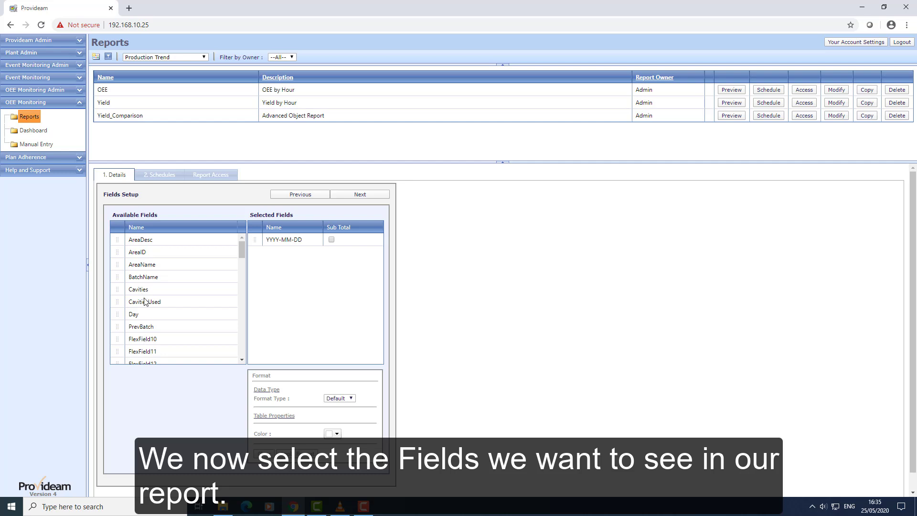
# Add the AreaName field to the selected fields and move it back to the available fields
pyautogui.scroll(-8, 146, 287)
pyautogui.scroll(8, 147, 280)
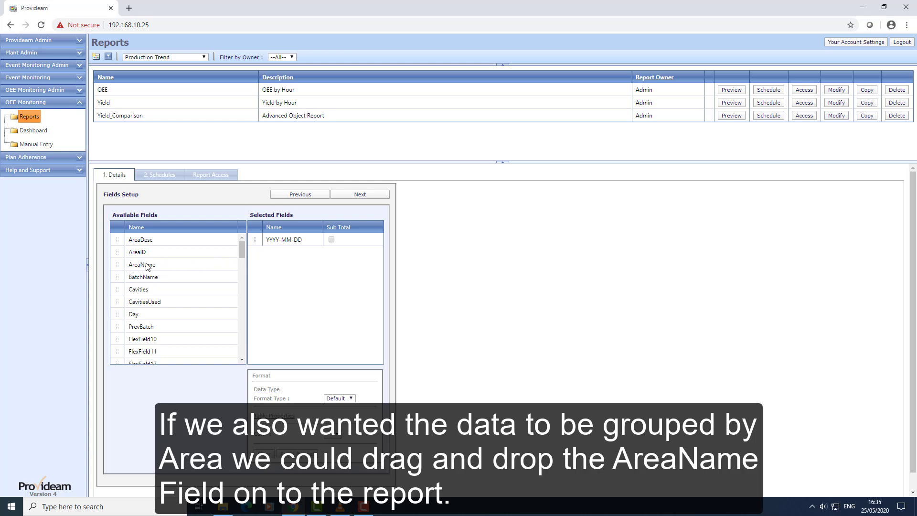
pyautogui.click(120, 266)
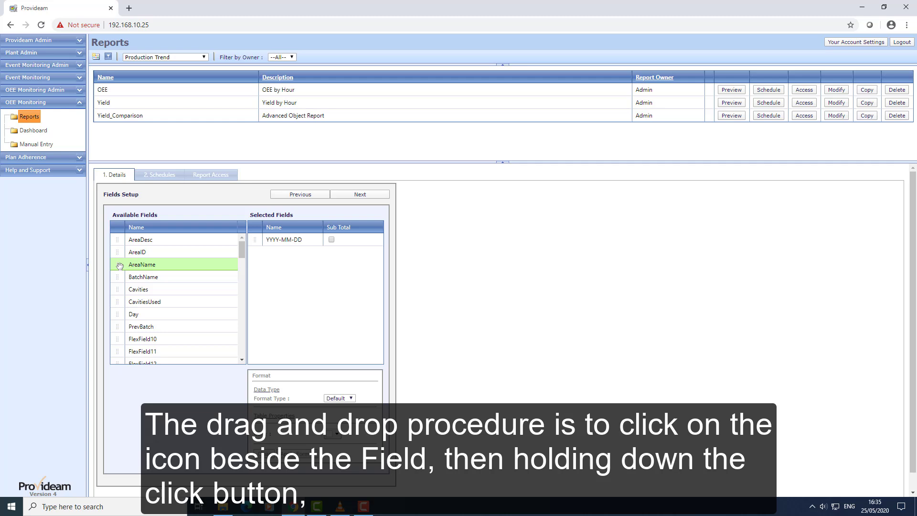
pyautogui.moveTo(119, 267); pyautogui.dragTo(272, 268)
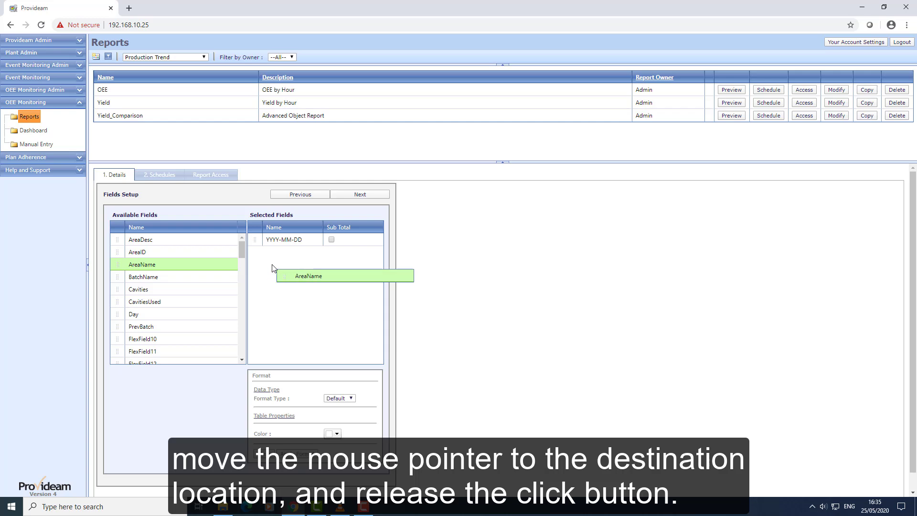
pyautogui.moveTo(273, 267); pyautogui.dragTo(273, 268)
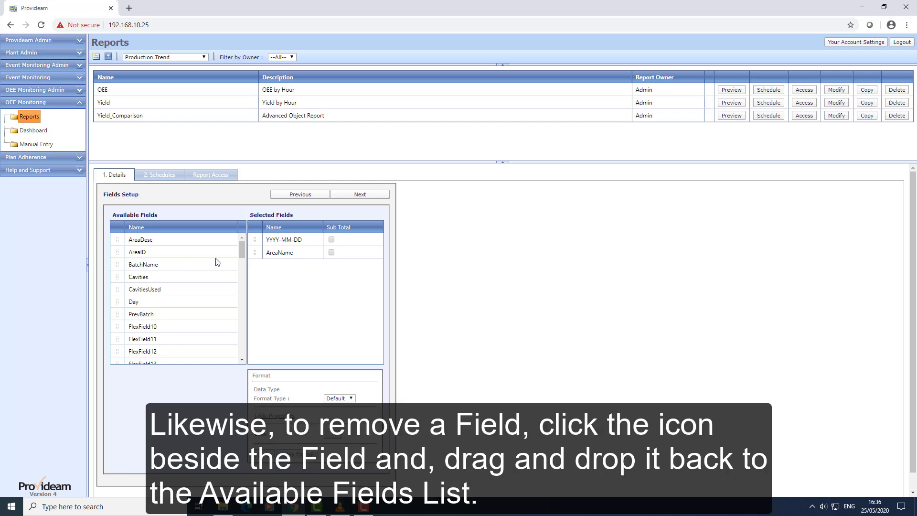
pyautogui.moveTo(257, 254); pyautogui.dragTo(185, 289)
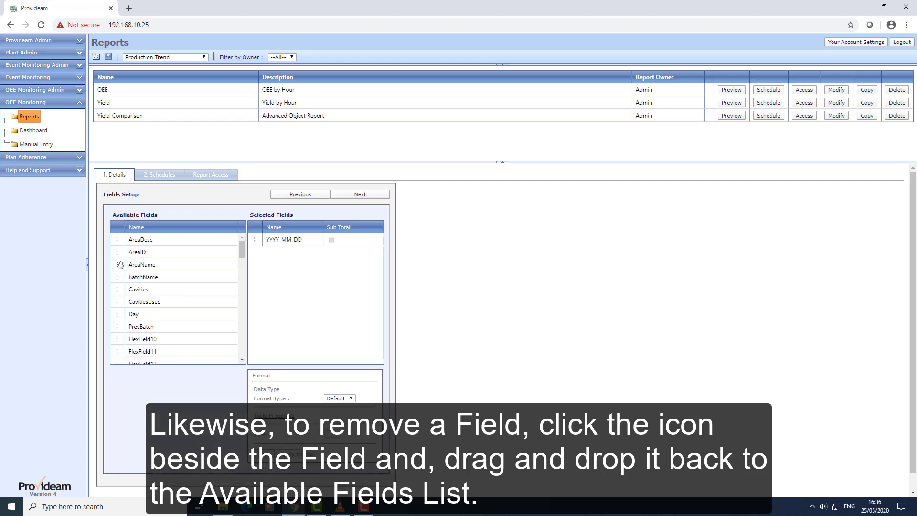
# Add AreaName to the selected fields, place it above YYYY-MM-DD and continue to the function selection
pyautogui.moveTo(117, 265); pyautogui.dragTo(257, 259)
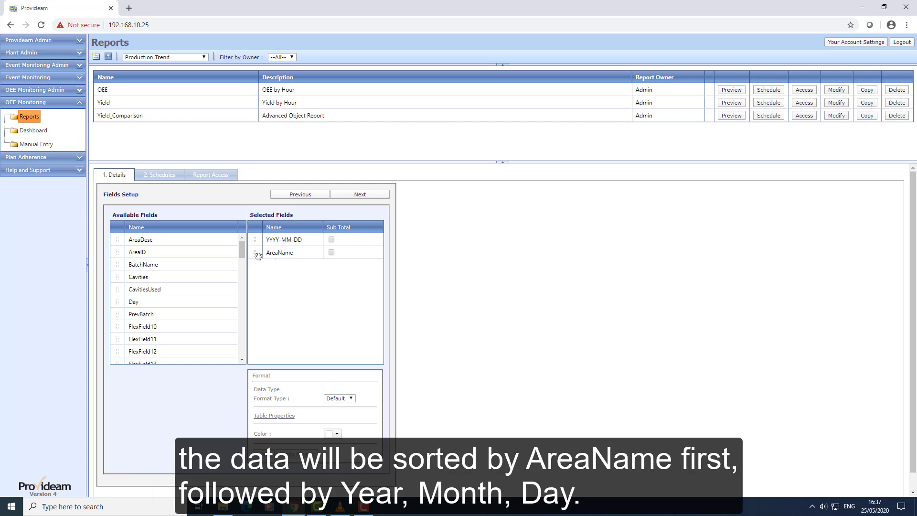
pyautogui.moveTo(258, 257); pyautogui.dragTo(255, 242)
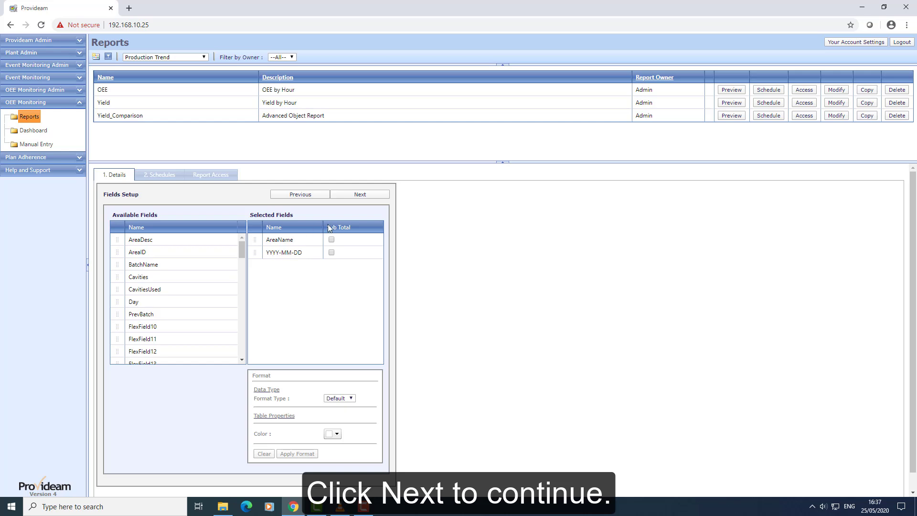
pyautogui.click(369, 196)
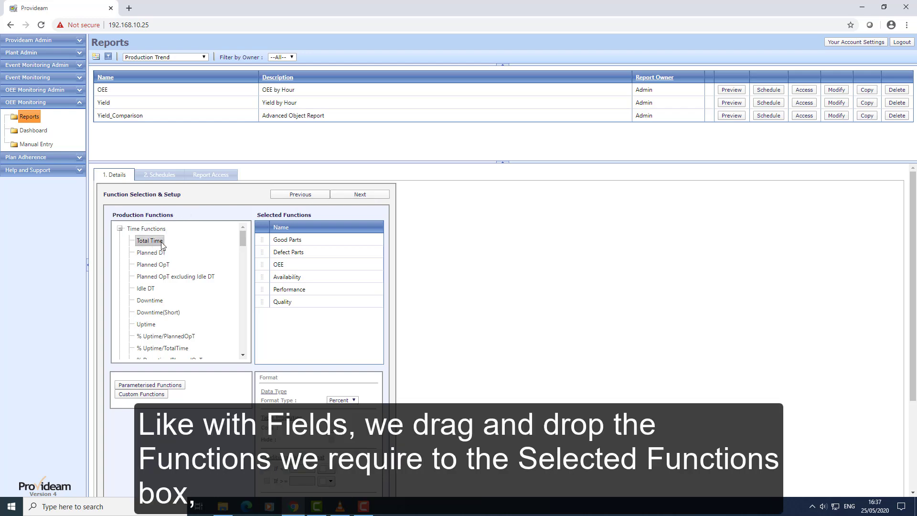
# Add the Uptime function above Good Parts, remove the Quality function and continue to the report details
pyautogui.scroll(-1, 162, 246)
pyautogui.scroll(-8, 163, 246)
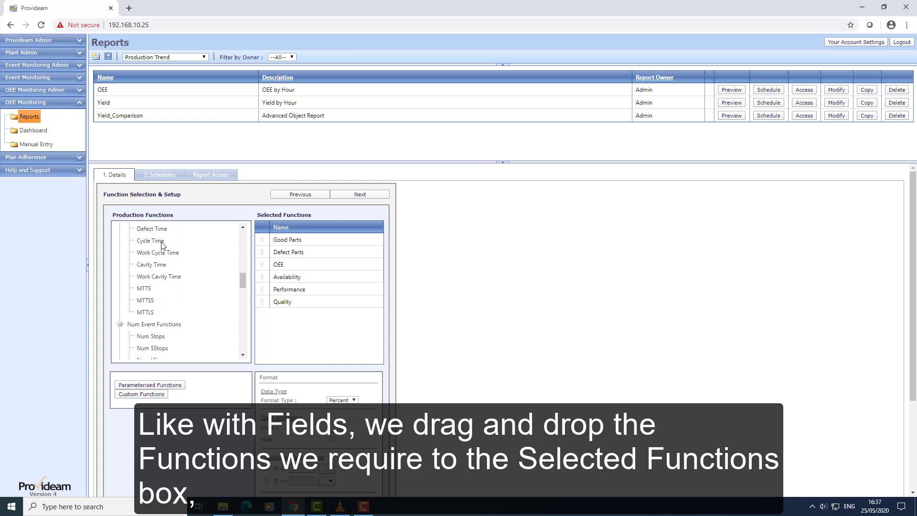
pyautogui.scroll(8, 162, 246)
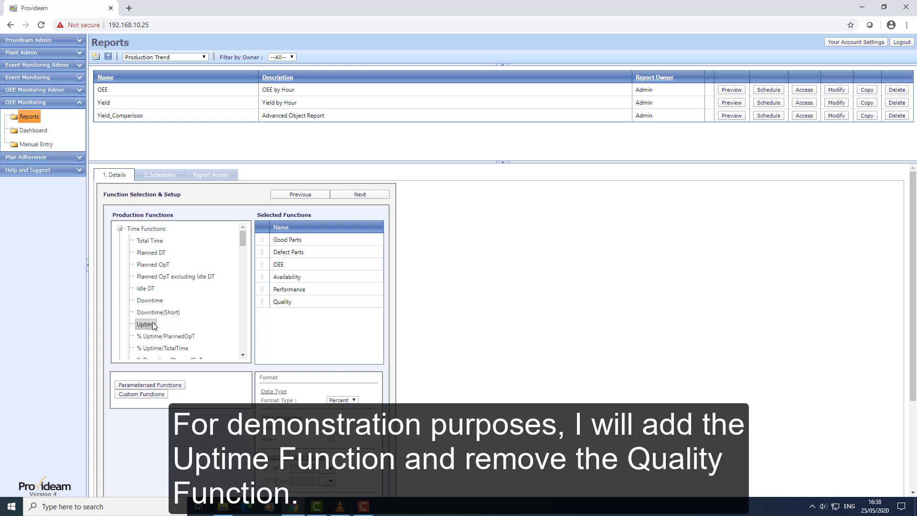
pyautogui.moveTo(153, 324); pyautogui.dragTo(263, 243)
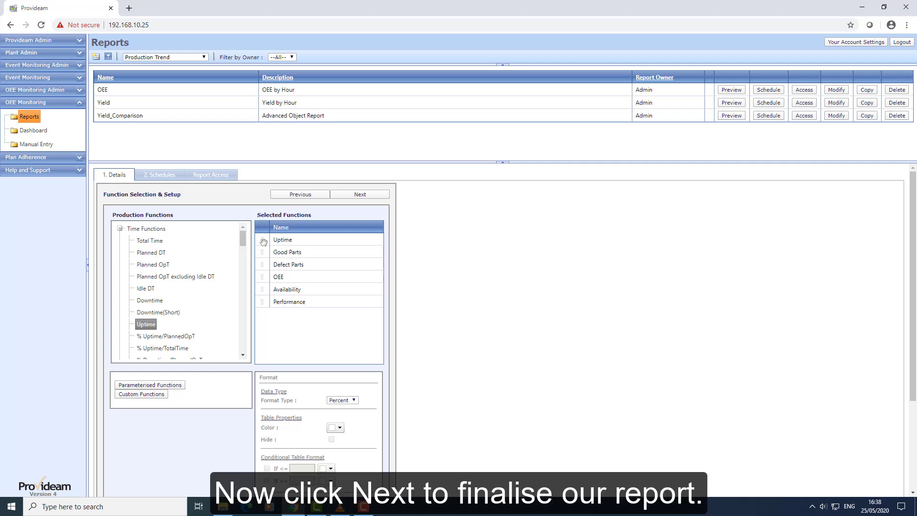
pyautogui.click(361, 197)
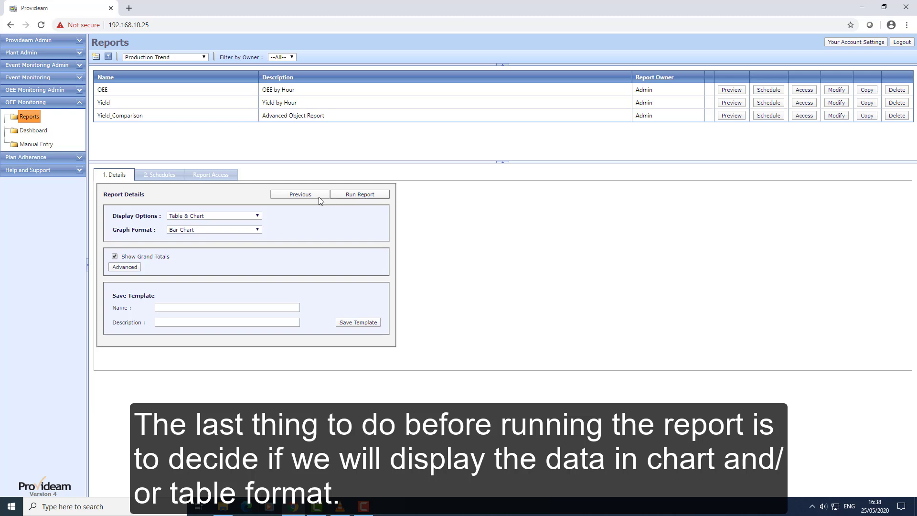
# Set the report's display option to Table Only and proceed to the period dates
pyautogui.click(254, 218)
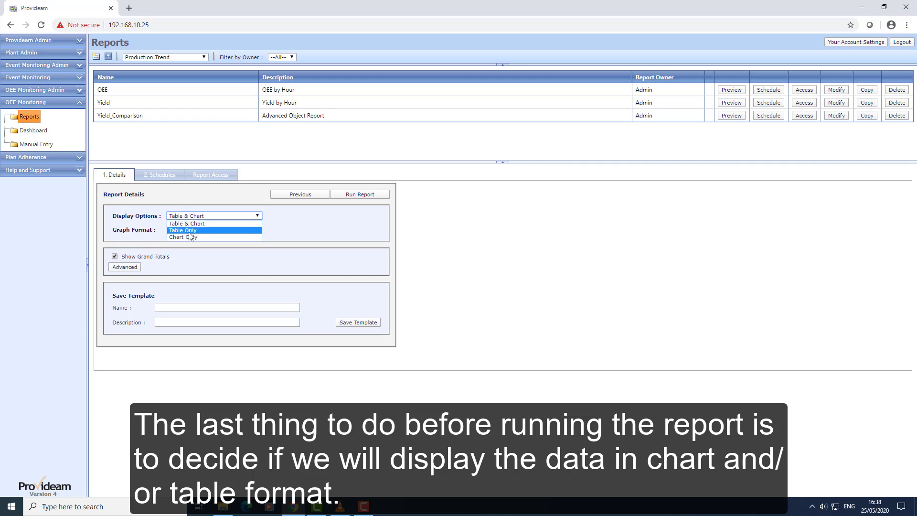
pyautogui.click(228, 214)
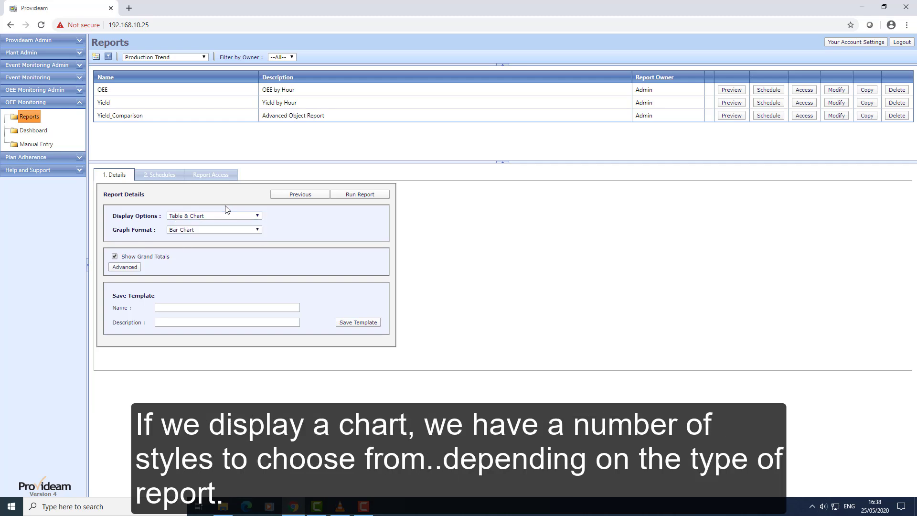
pyautogui.click(246, 232)
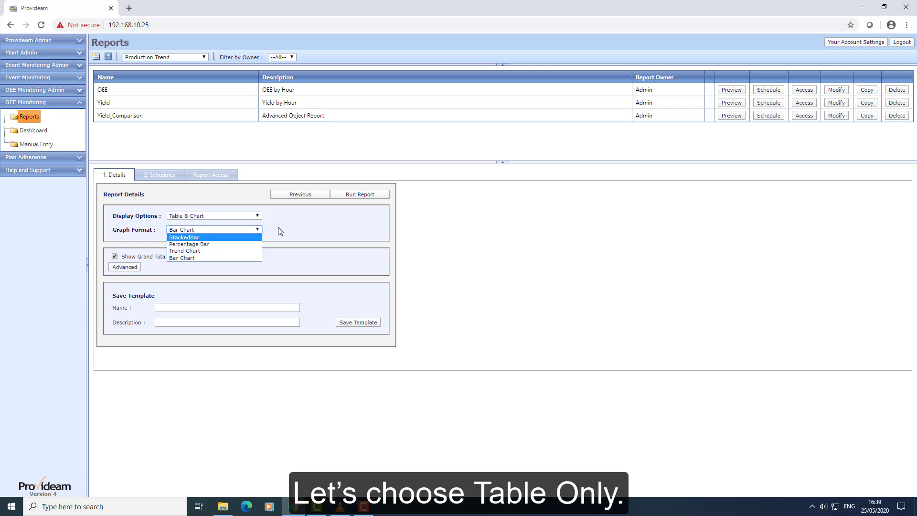
pyautogui.click(279, 231)
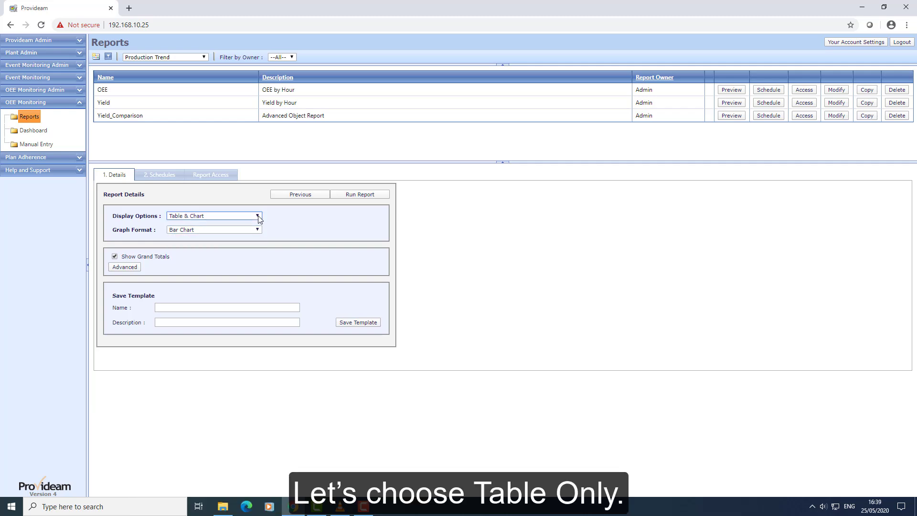
pyautogui.click(258, 217)
pyautogui.click(200, 231)
pyautogui.click(351, 196)
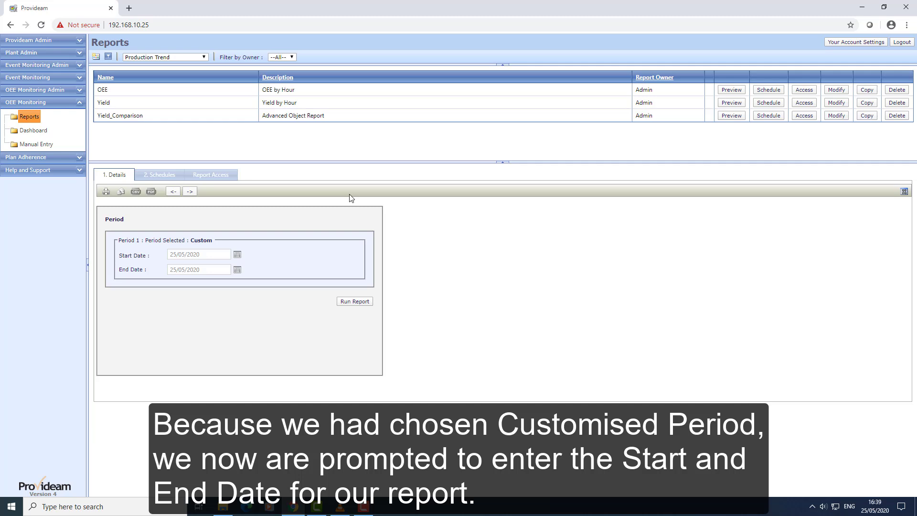
# Set the custom period's start date to 01/05/2020, keep the end date 25/05/2020, and run the report
pyautogui.click(238, 256)
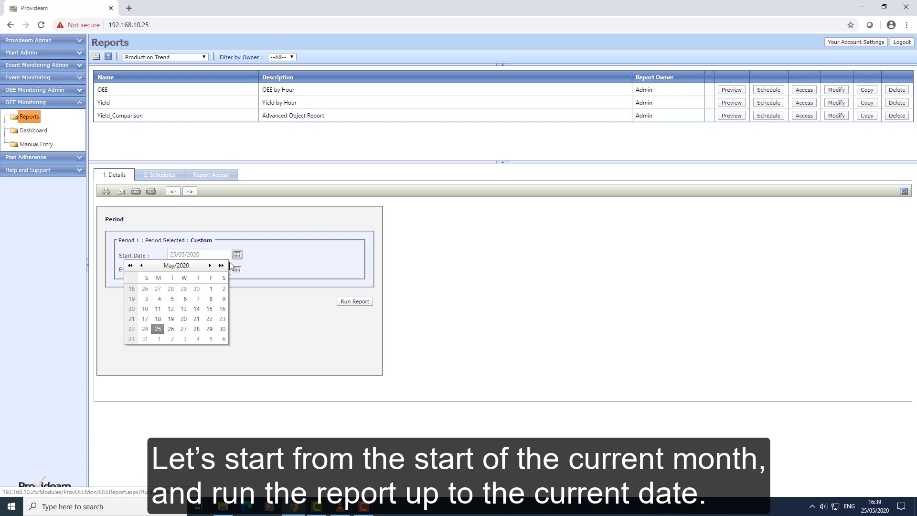
pyautogui.click(211, 289)
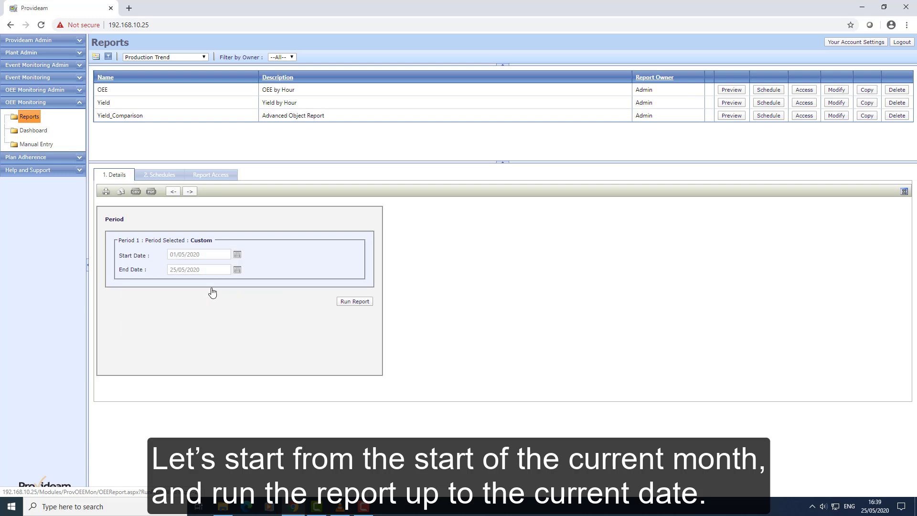
pyautogui.click(355, 302)
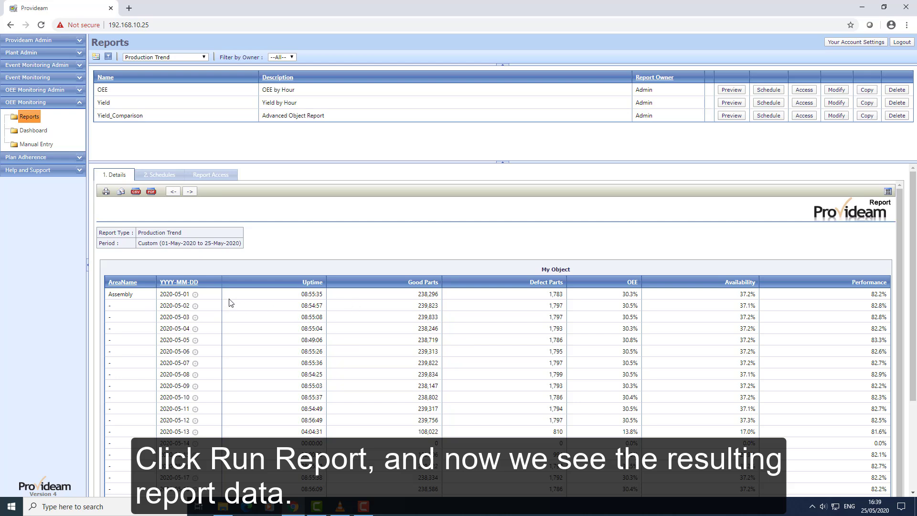
pyautogui.scroll(-3, 231, 305)
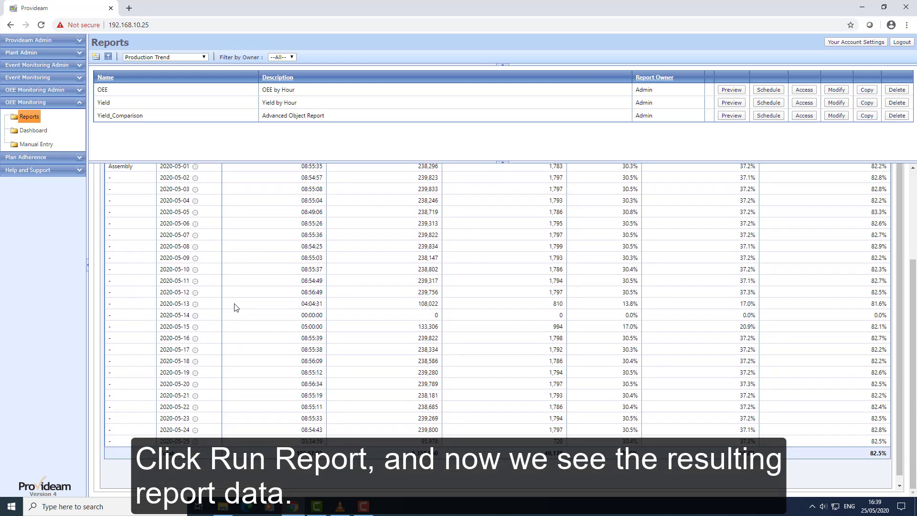
pyautogui.scroll(3, 748, 298)
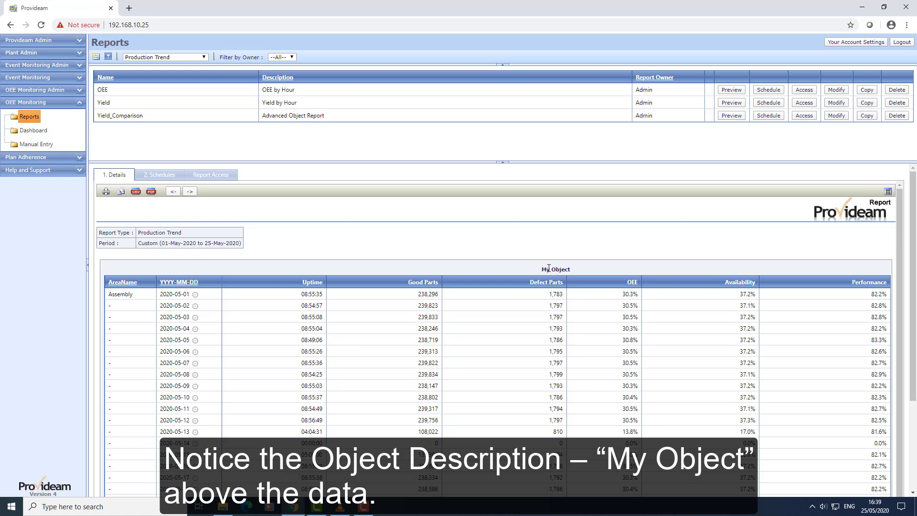
pyautogui.scroll(-1, 546, 278)
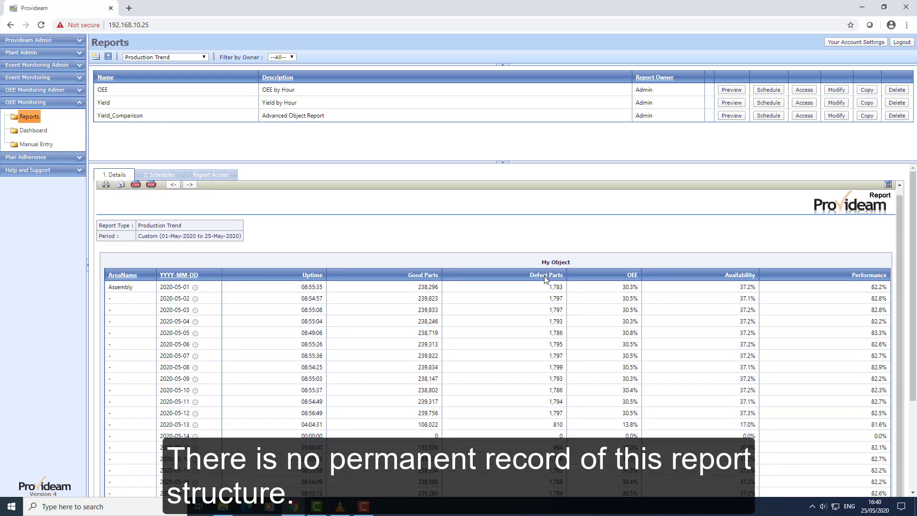
# Close the generated report and its period selection to return to the report details
pyautogui.scroll(1, 545, 278)
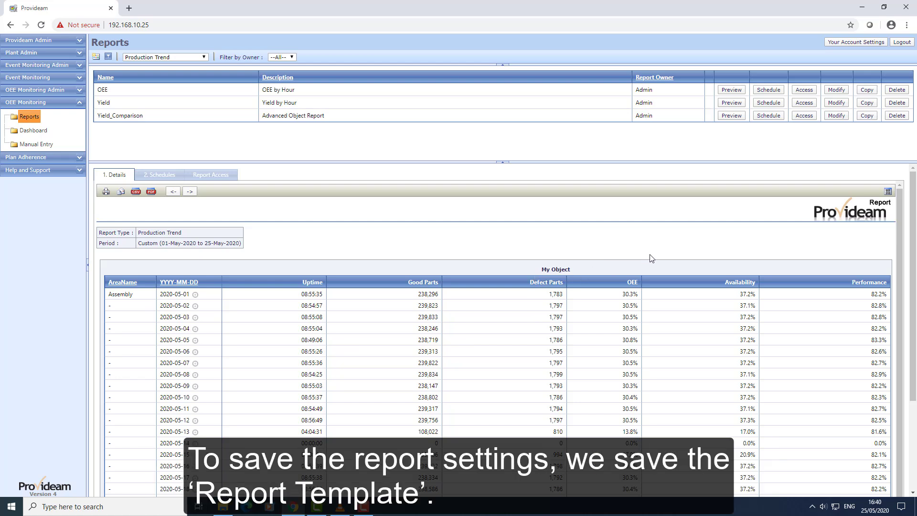
pyautogui.click(889, 192)
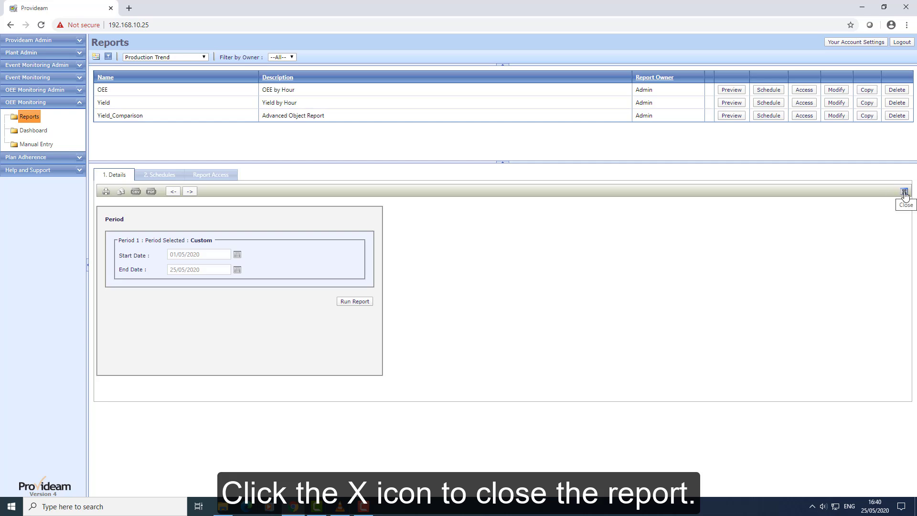
pyautogui.click(905, 193)
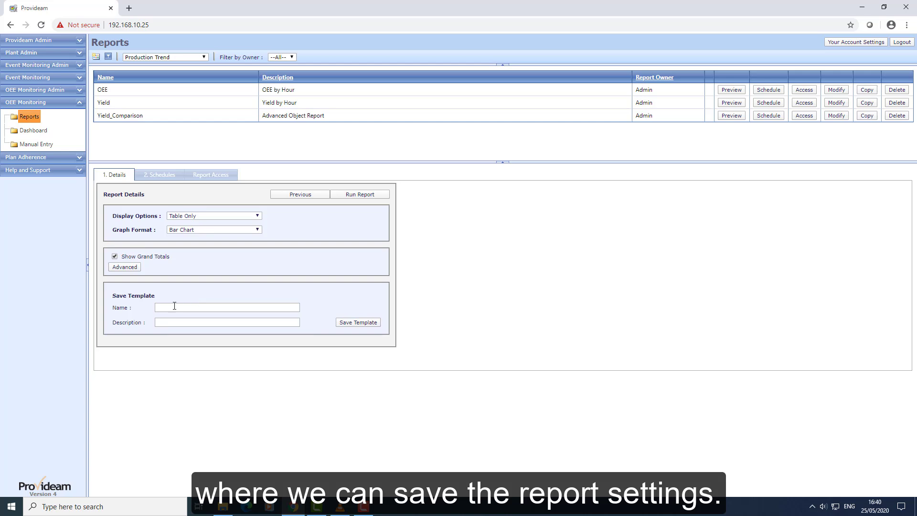
# Save the report settings as a template with both name and description set to "My Sample Report"
pyautogui.click(171, 308)
pyautogui.write('My Sample Report')
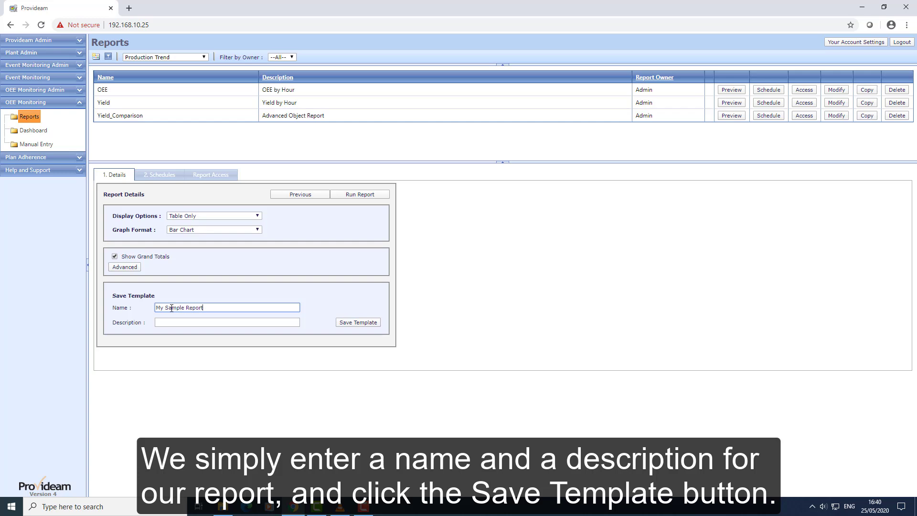
pyautogui.press('Tab')
pyautogui.write('My Sa')
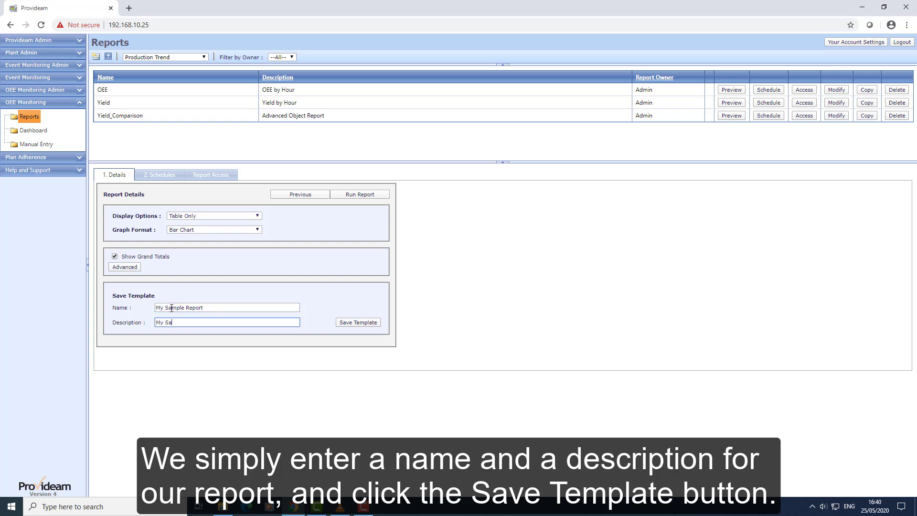
pyautogui.write('mple Report')
pyautogui.click(359, 323)
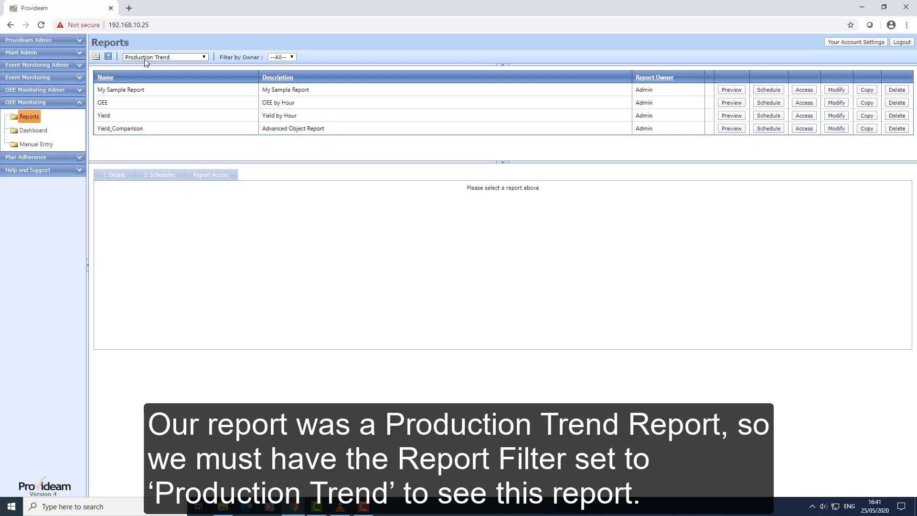
# Switch the report type filter to Production by Object and back to Production Trend
pyautogui.click(184, 58)
pyautogui.click(176, 70)
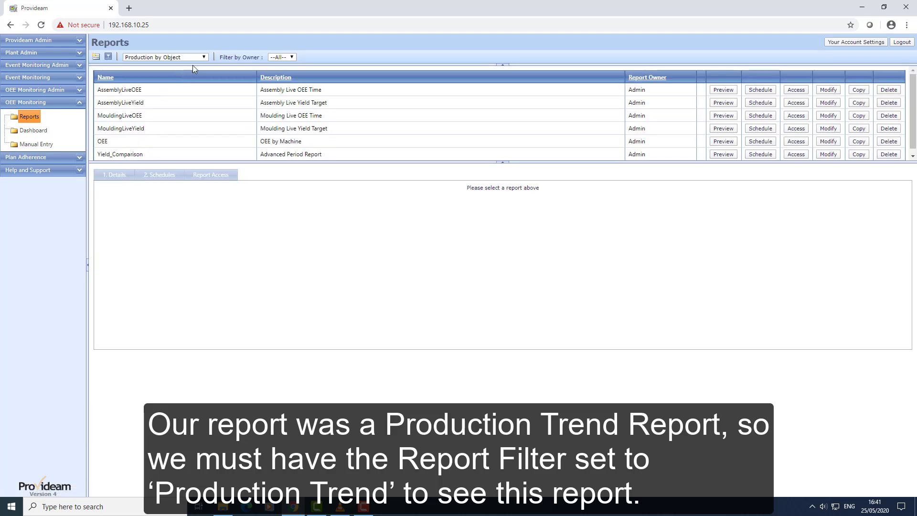
pyautogui.click(195, 57)
pyautogui.click(156, 69)
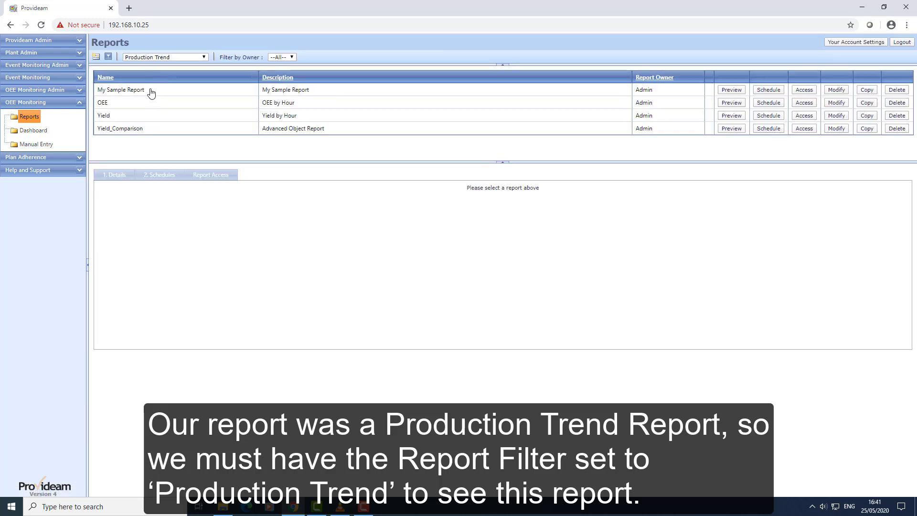
# Run the saved My Sample Report template for the custom period 13/05/2020 to 21/05/2020
pyautogui.click(151, 91)
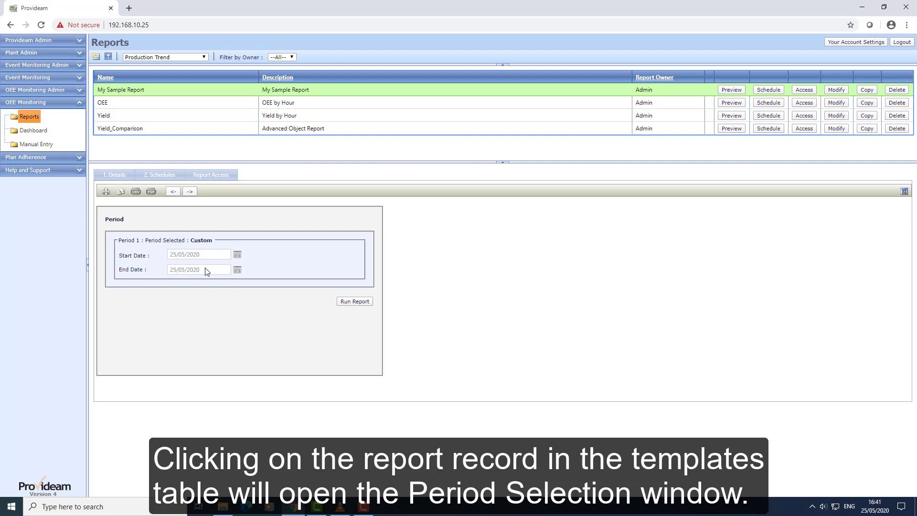
pyautogui.click(238, 255)
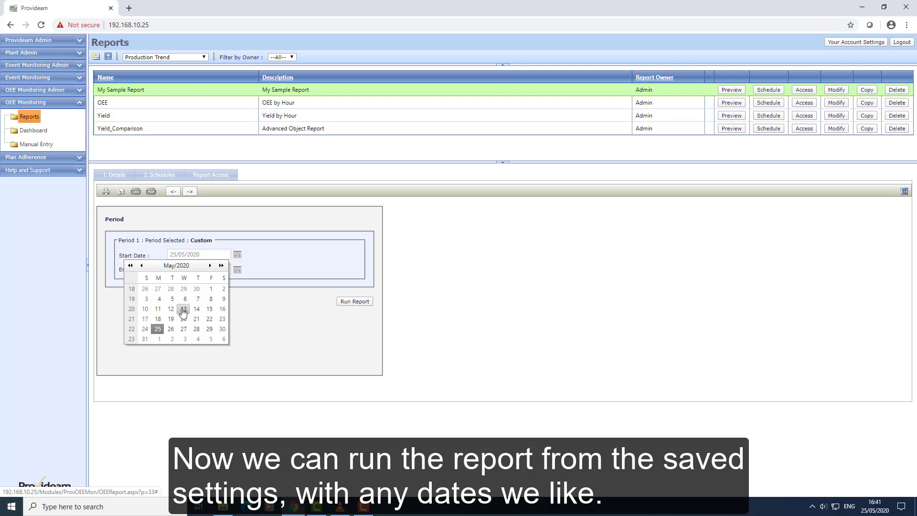
pyautogui.click(182, 312)
pyautogui.click(238, 270)
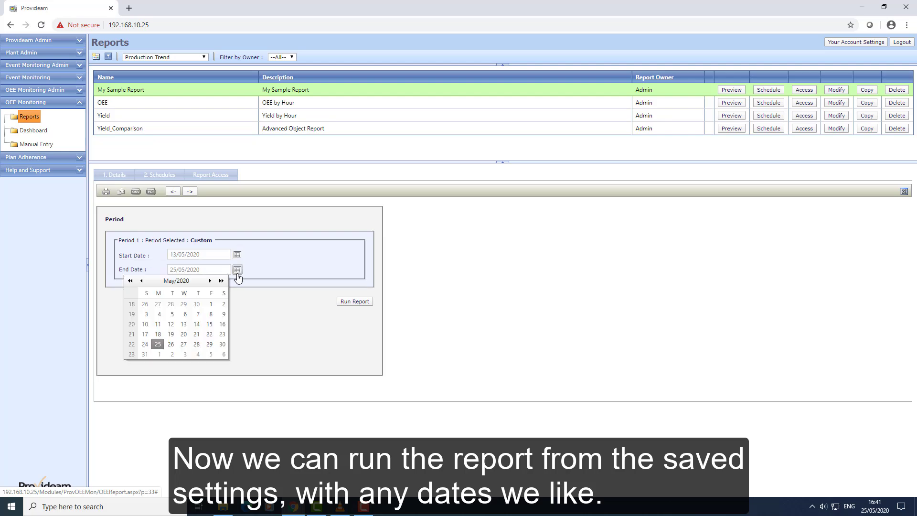
pyautogui.click(196, 335)
pyautogui.click(354, 301)
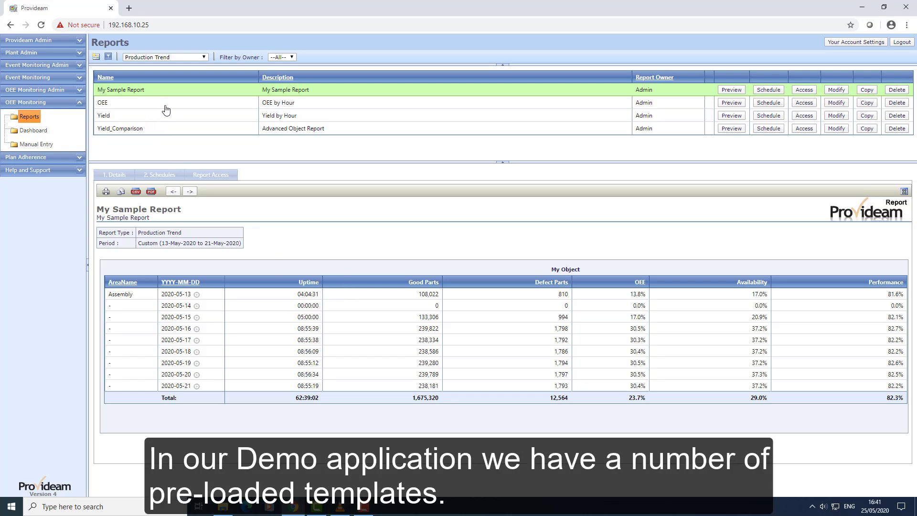
# Run the OEE by Hour report for 25/05/2020 and review its chart and table
pyautogui.click(732, 103)
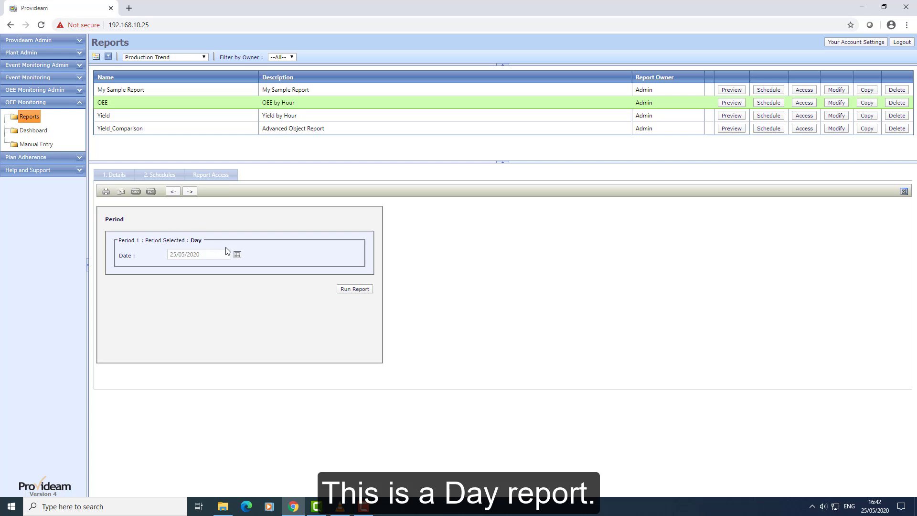
pyautogui.click(352, 289)
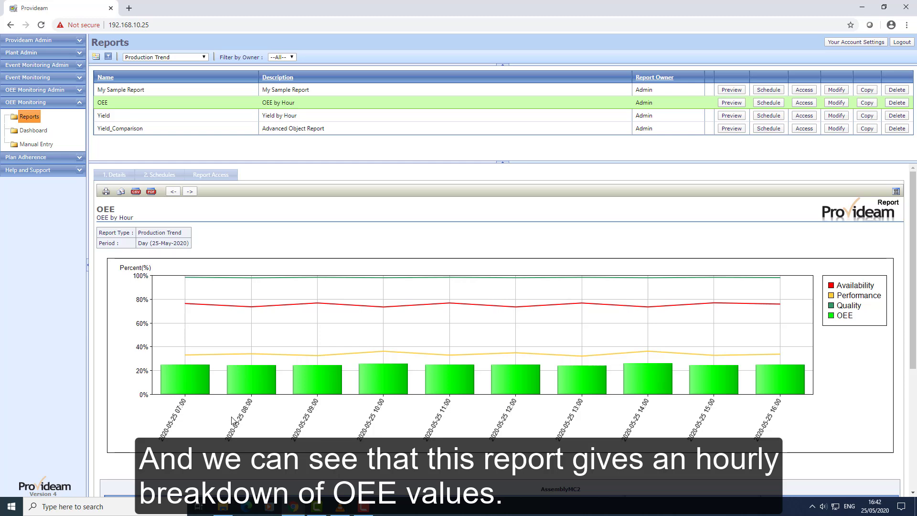
pyautogui.scroll(-1, 233, 412)
pyautogui.scroll(-4, 233, 412)
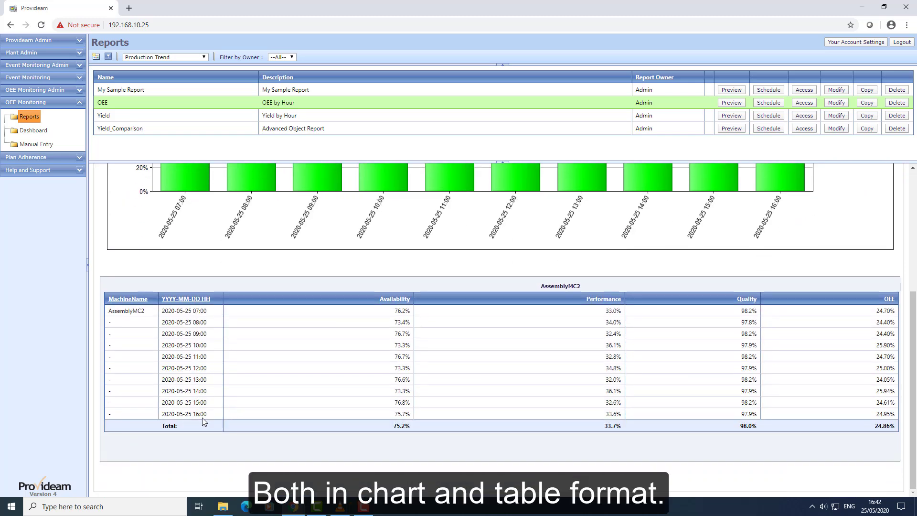
pyautogui.scroll(1, 202, 418)
pyautogui.scroll(4, 220, 387)
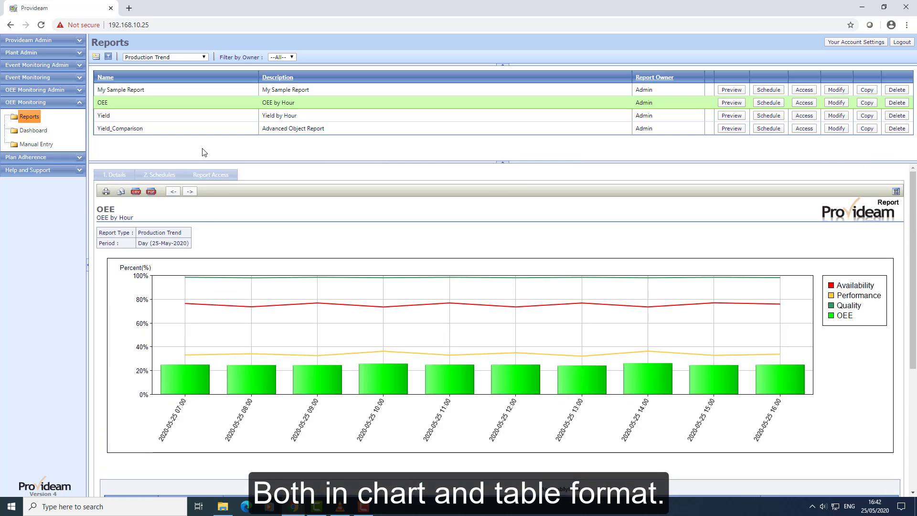
# Filter the reports to OEE Loss (Group by Object) and open the Assembly MC1 Shift Loss report
pyautogui.click(193, 58)
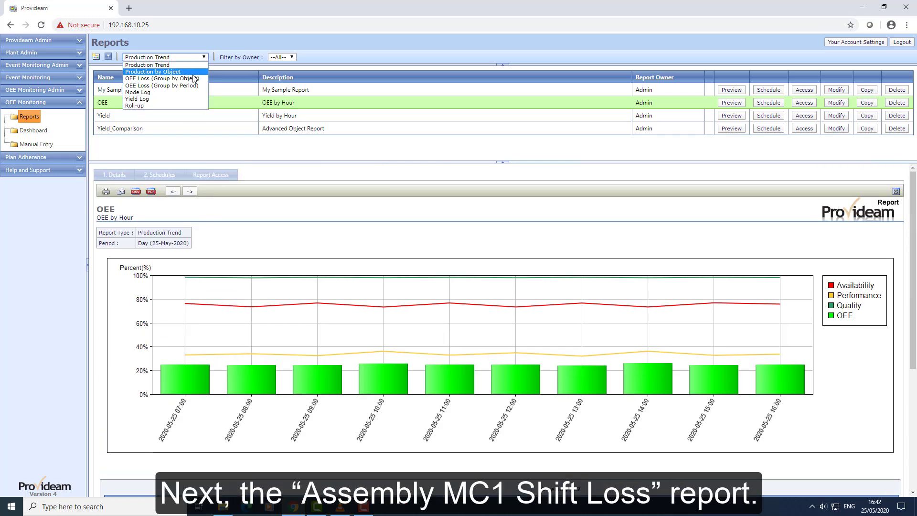
pyautogui.click(193, 78)
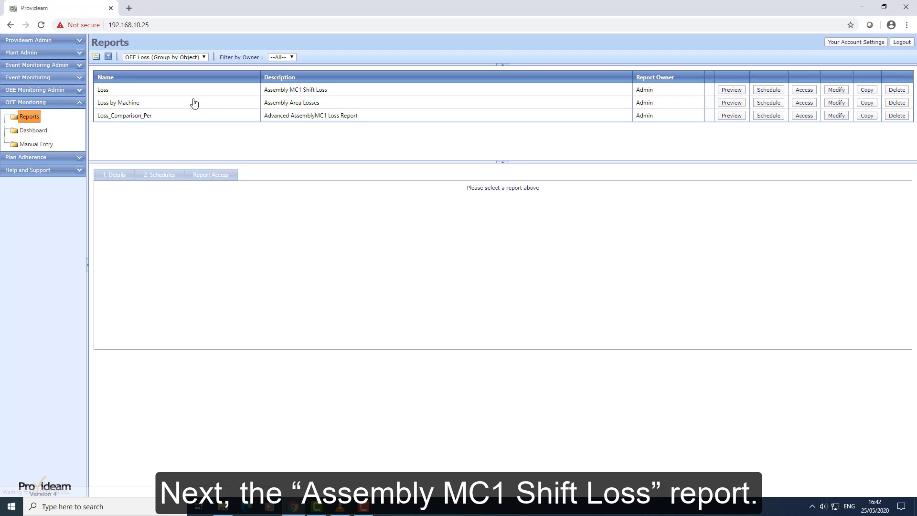
pyautogui.click(313, 90)
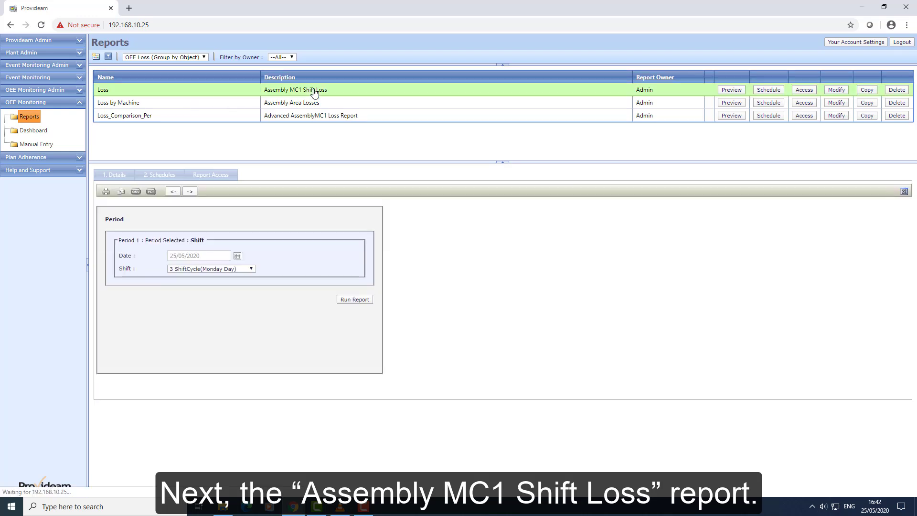
# Run the loss report for 24/05/2020 with the 3 ShiftCycle(Sunday Evening) shift and review its pie chart and loss table
pyautogui.click(249, 269)
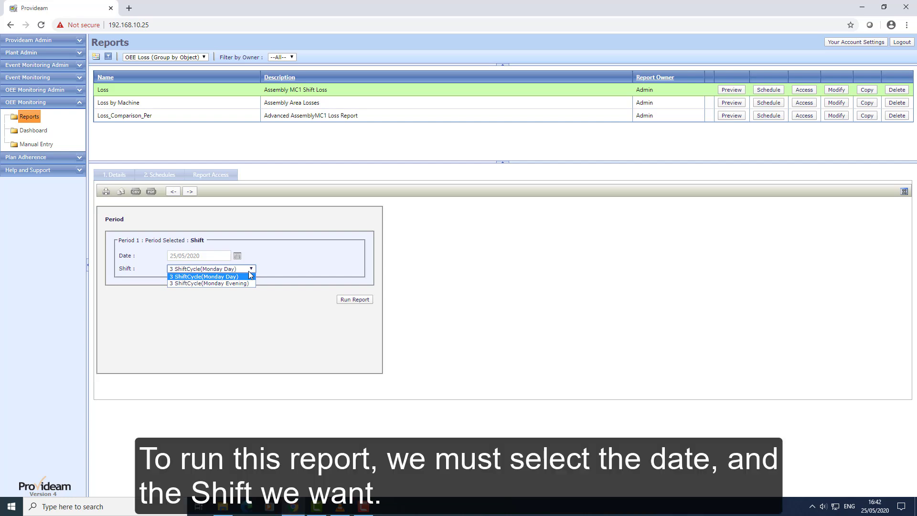
pyautogui.click(238, 256)
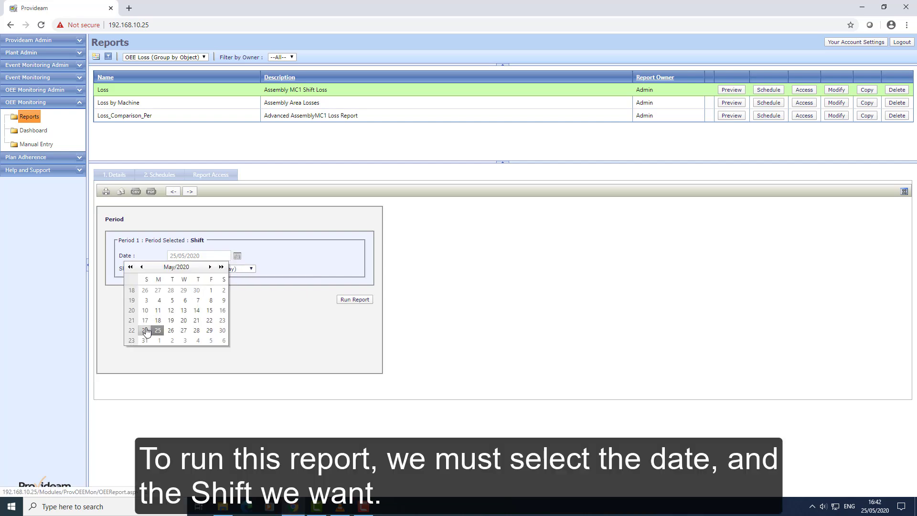
pyautogui.click(145, 330)
pyautogui.click(233, 271)
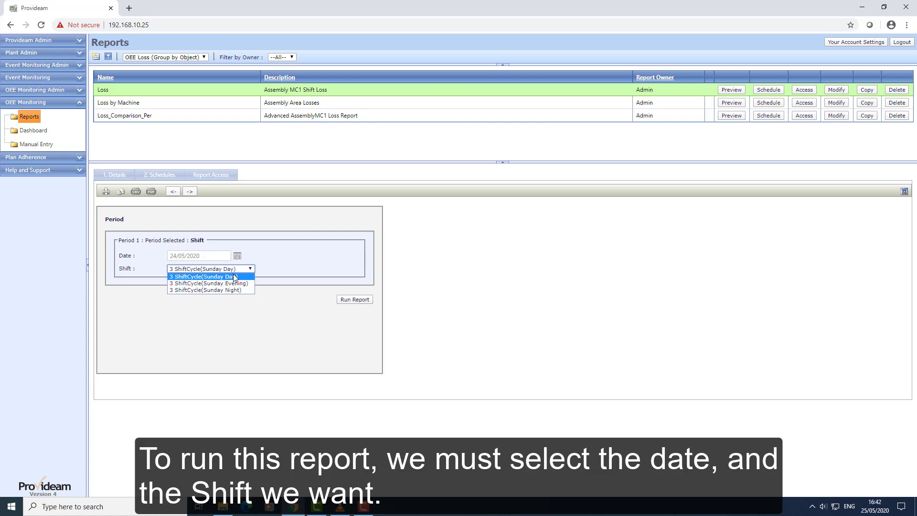
pyautogui.click(238, 286)
pyautogui.click(347, 302)
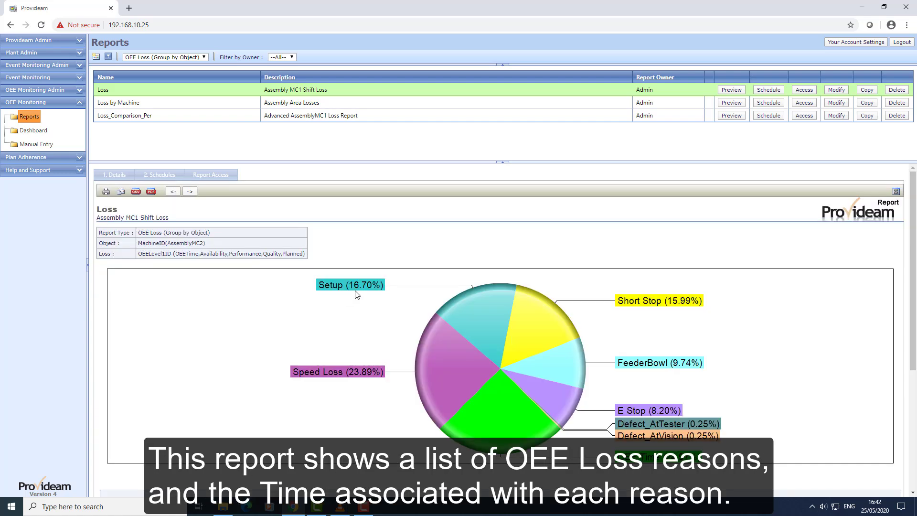
pyautogui.scroll(-4, 353, 295)
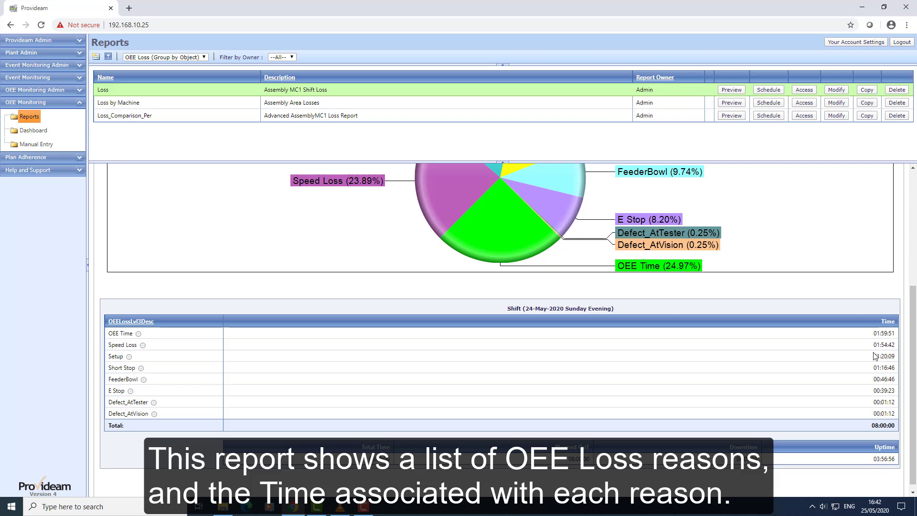
pyautogui.scroll(4, 833, 344)
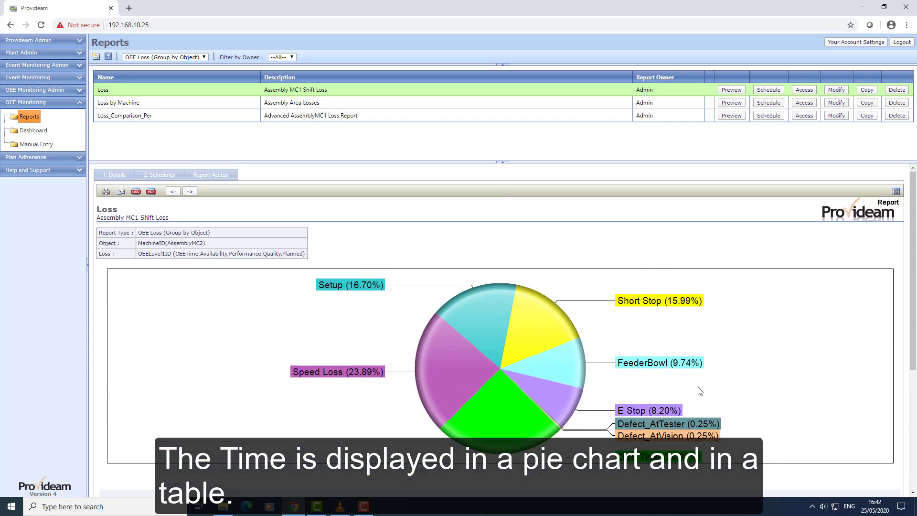
pyautogui.scroll(-4, 460, 334)
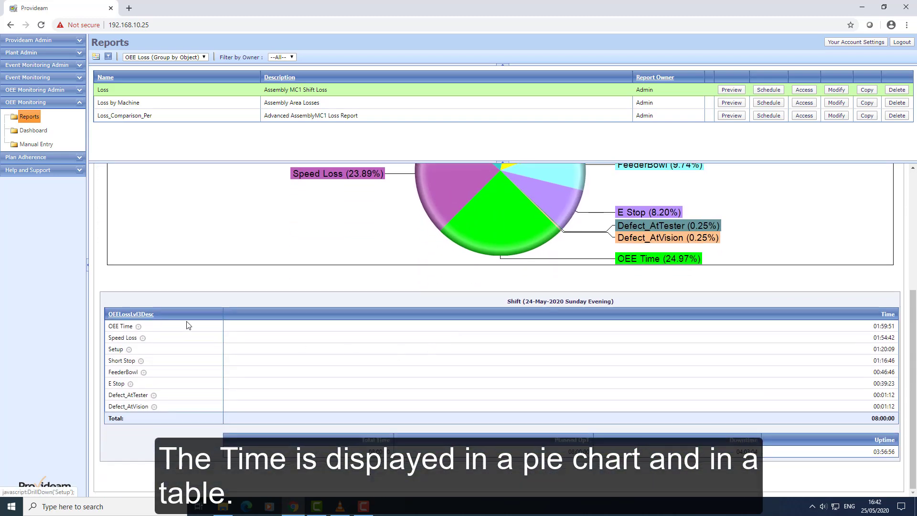
pyautogui.scroll(2, 191, 334)
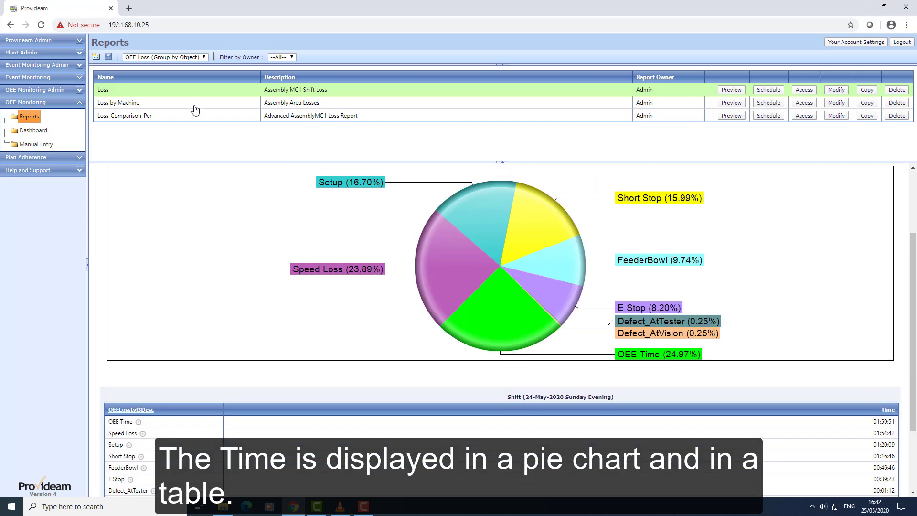
# Filter the reports to Roll-up and run the Combined Plant OEE report for 25/05/2020
pyautogui.click(204, 57)
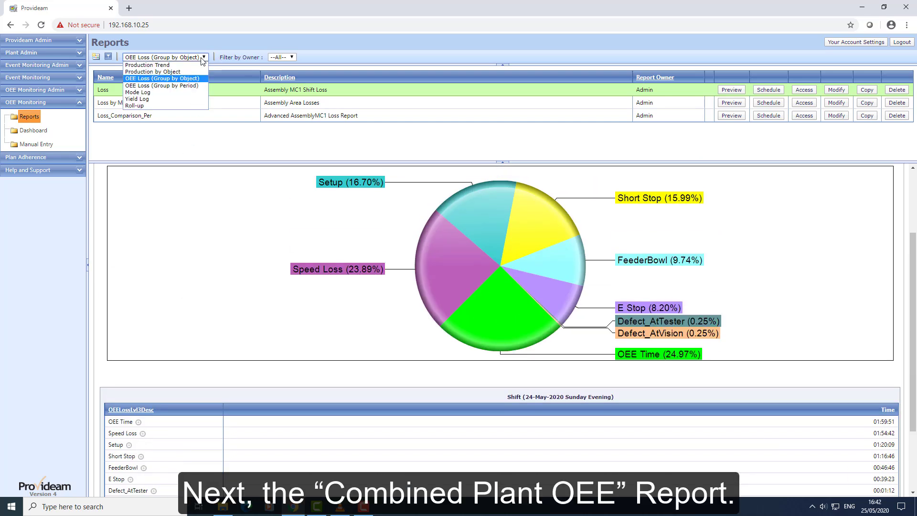
pyautogui.click(129, 106)
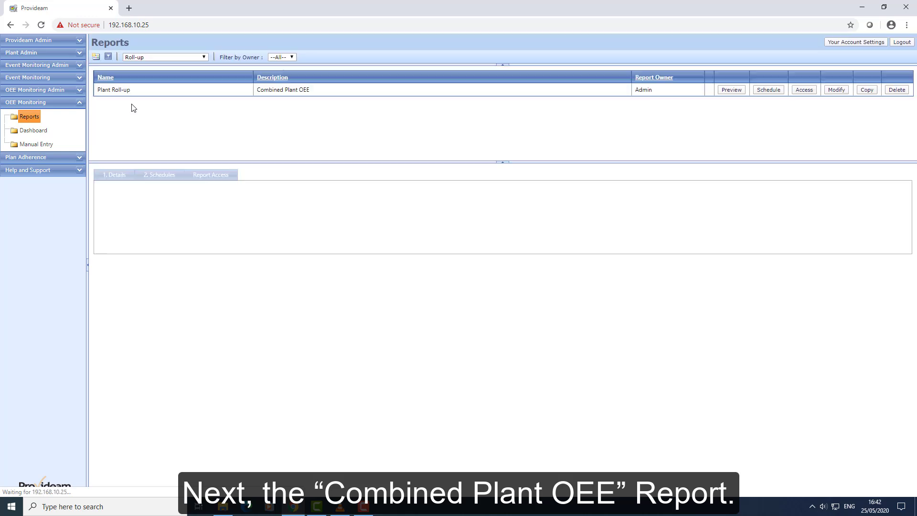
pyautogui.click(121, 92)
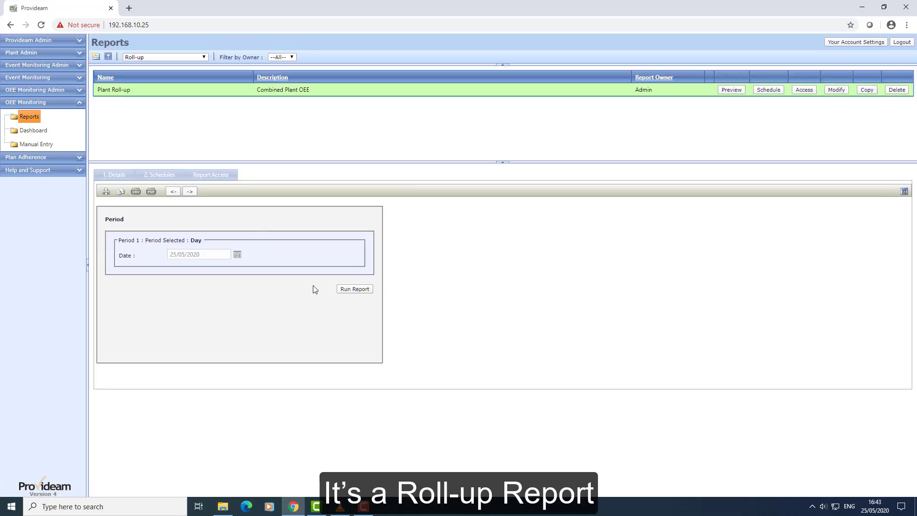
pyautogui.click(354, 288)
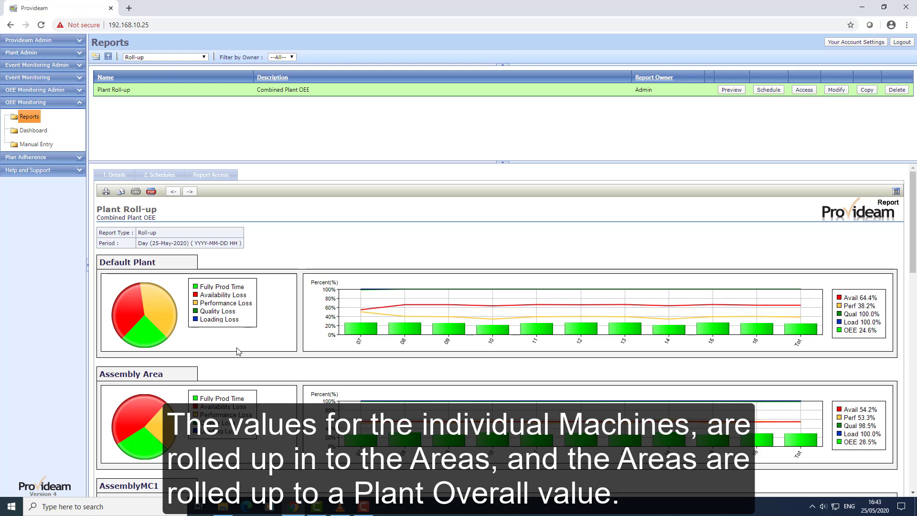
# Examine the Plant Roll-up charts from the moulding machines up through the assembly machines and areas to the Default Plant
pyautogui.scroll(-15, 237, 351)
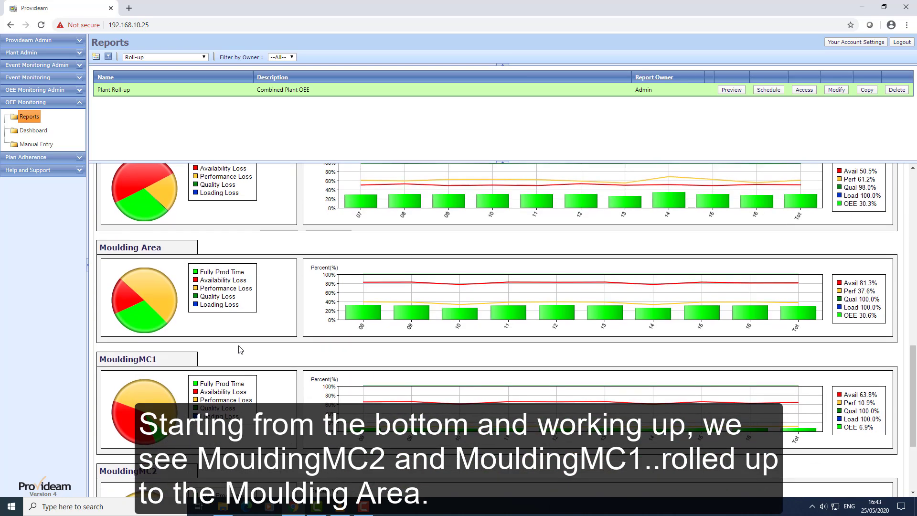
pyautogui.scroll(1, 240, 349)
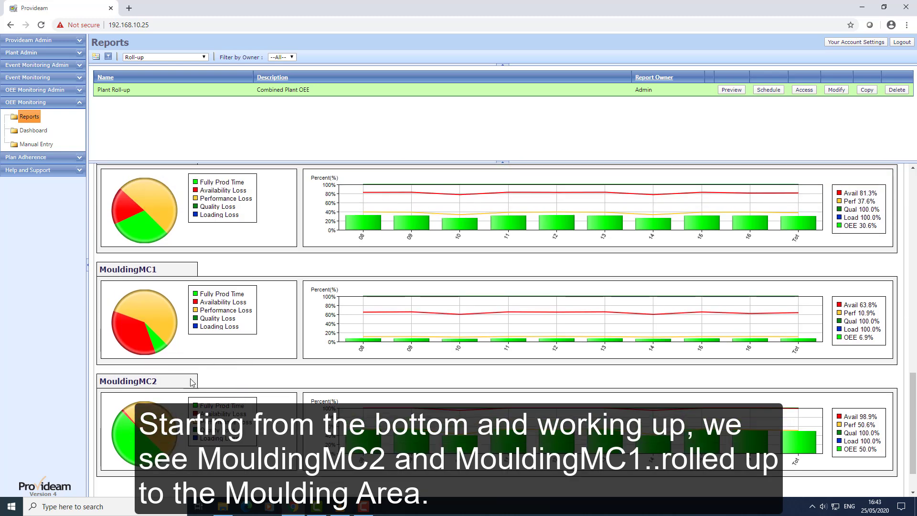
pyautogui.scroll(2, 175, 276)
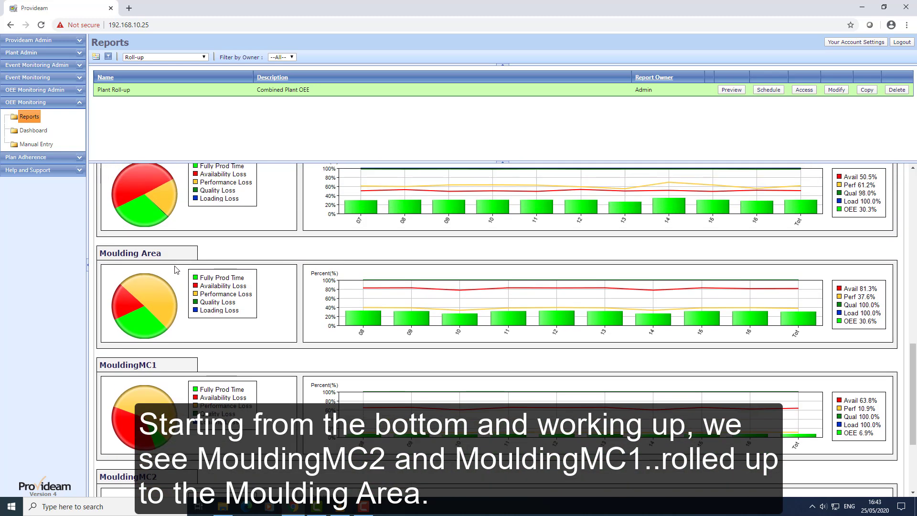
pyautogui.scroll(2, 185, 258)
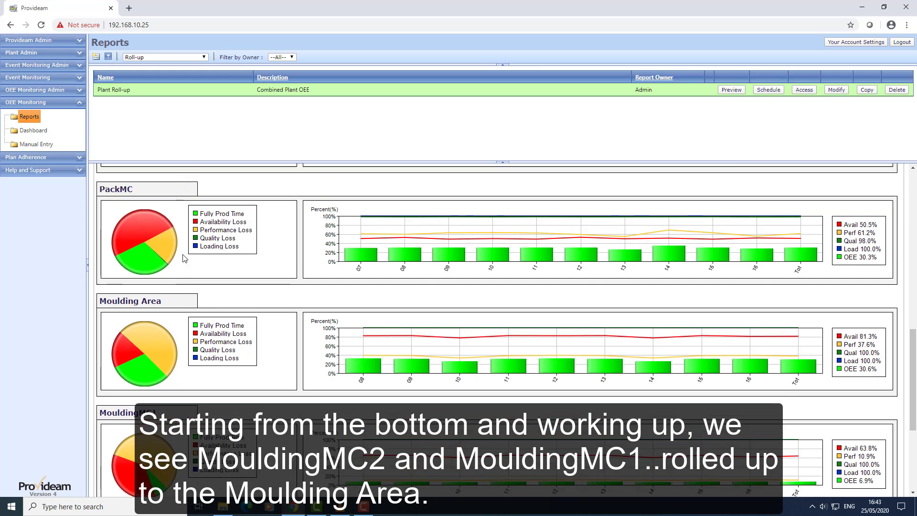
pyautogui.scroll(3, 212, 341)
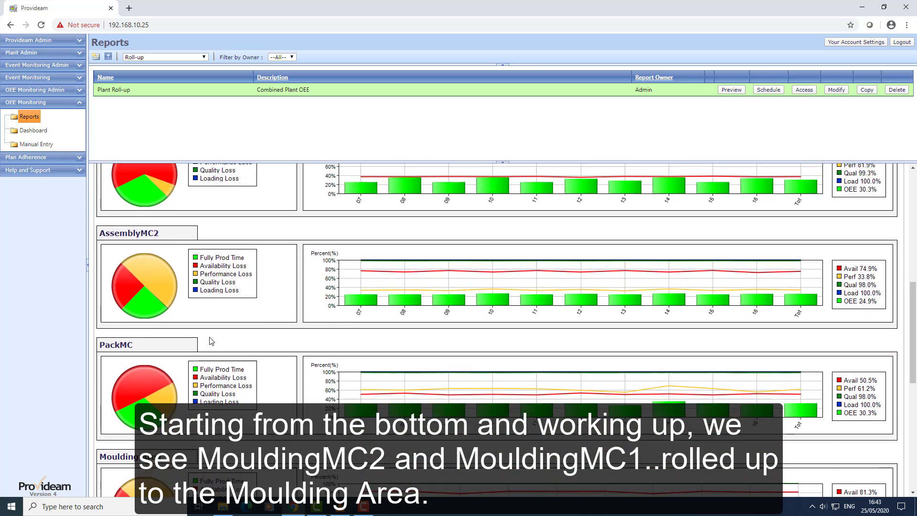
pyautogui.scroll(5, 212, 341)
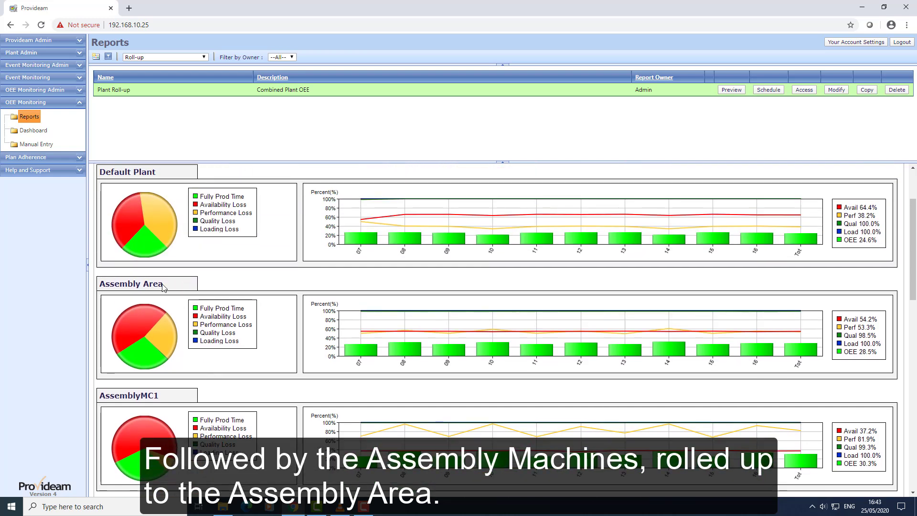
pyautogui.scroll(2, 237, 296)
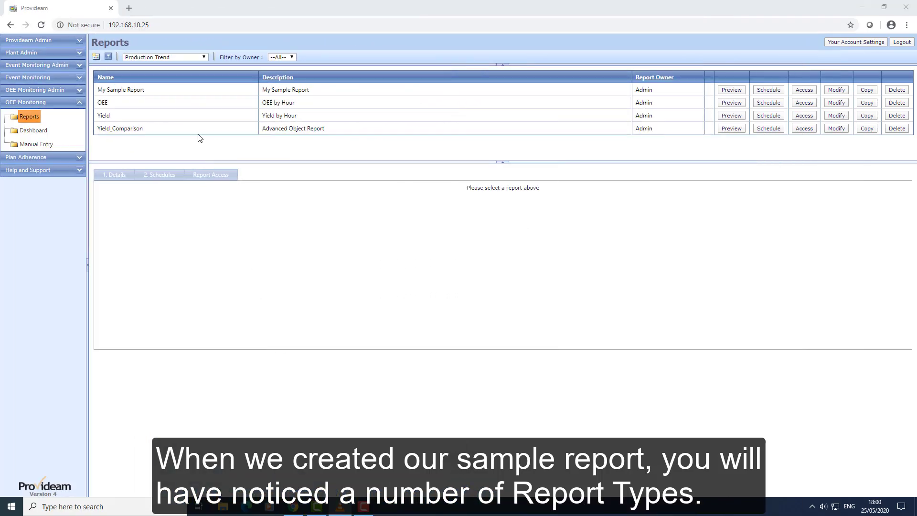
# Look over the report types, run the Production Trend report OEE by Hour for 25/05/2020, and review its chart and table
pyautogui.click(194, 61)
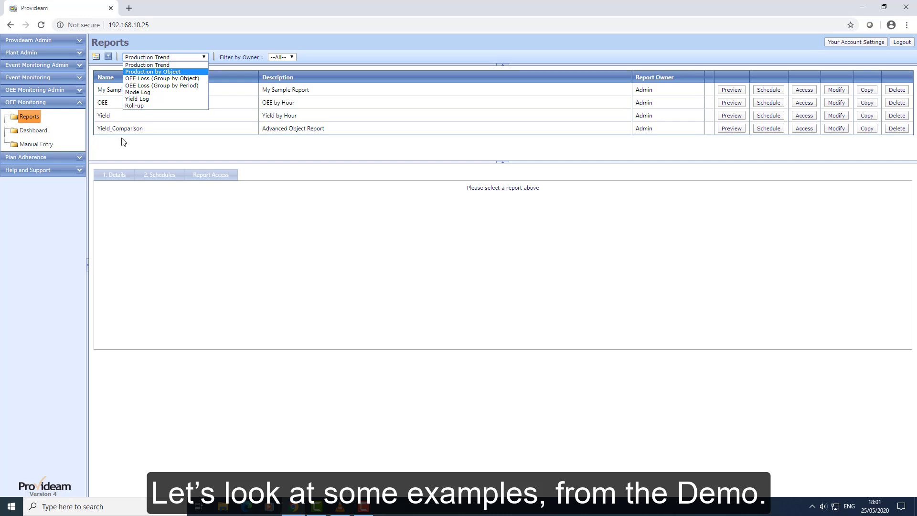
pyautogui.click(250, 221)
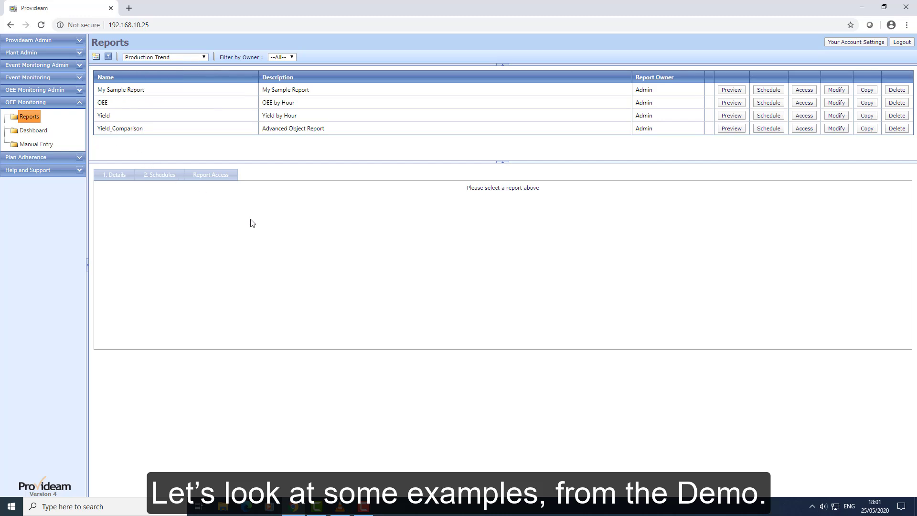
pyautogui.click(279, 106)
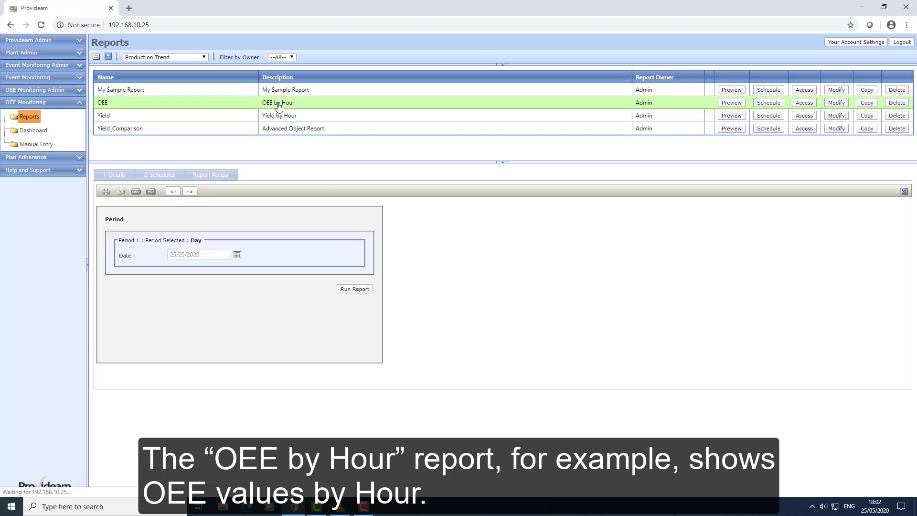
pyautogui.click(354, 289)
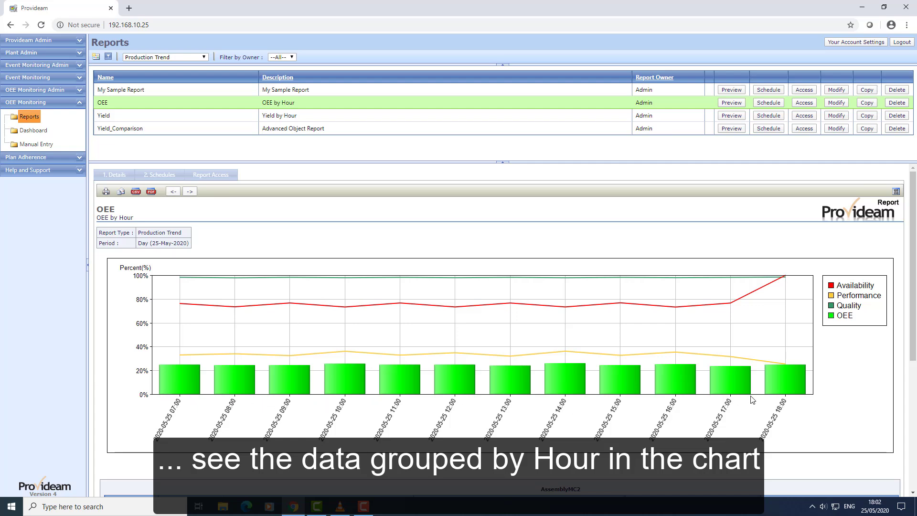
pyautogui.scroll(-4, 433, 325)
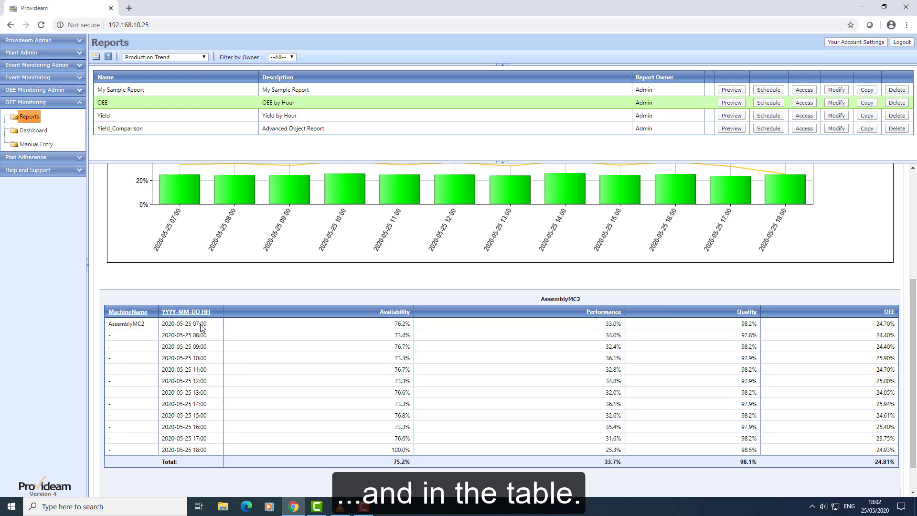
pyautogui.scroll(4, 201, 330)
# Filter the reports to Production by Object, run the OEE by Machine report for 25/05/2020, and review its chart and table
pyautogui.click(193, 59)
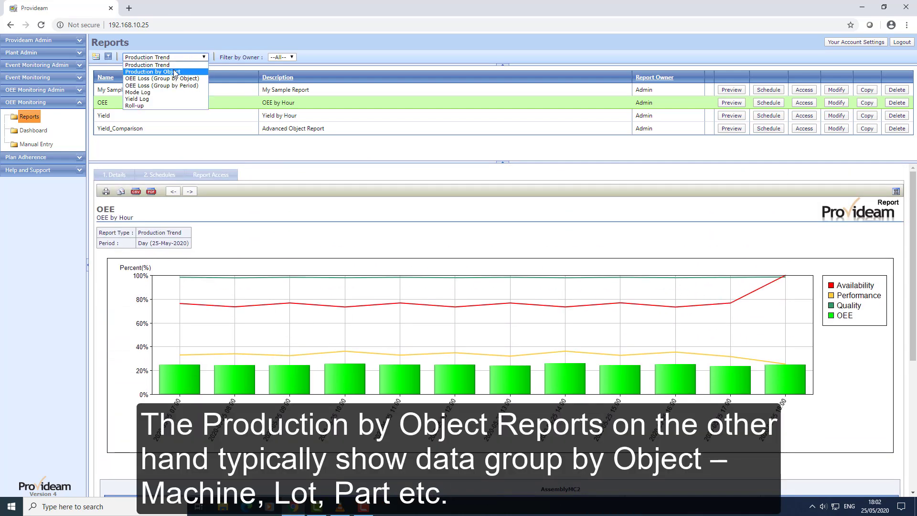
pyautogui.click(173, 70)
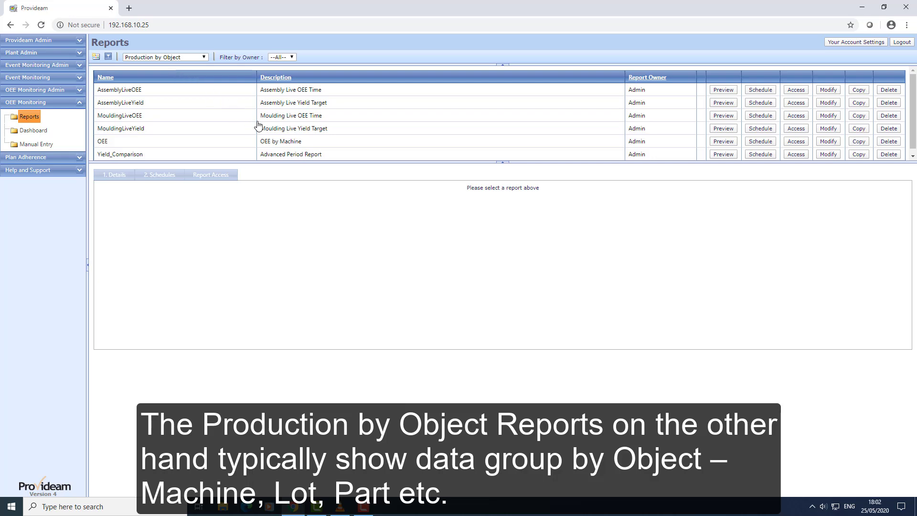
pyautogui.click(275, 143)
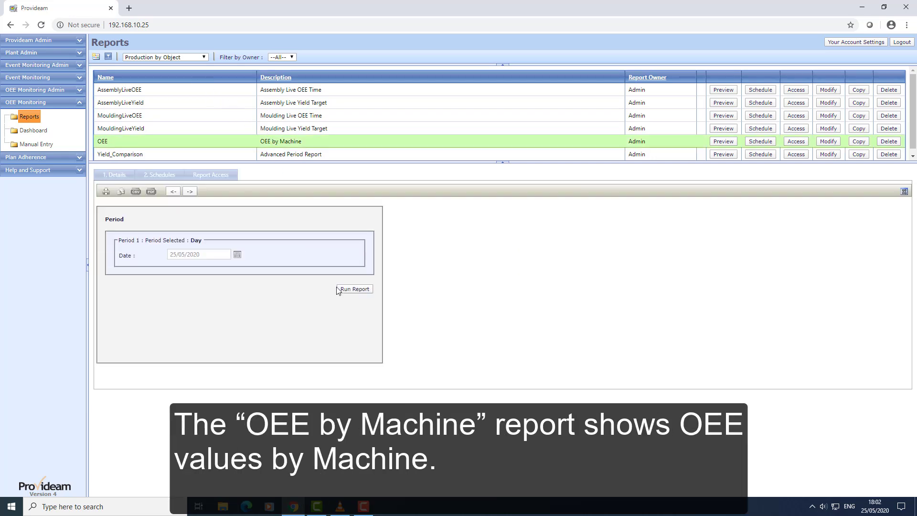
pyautogui.click(353, 289)
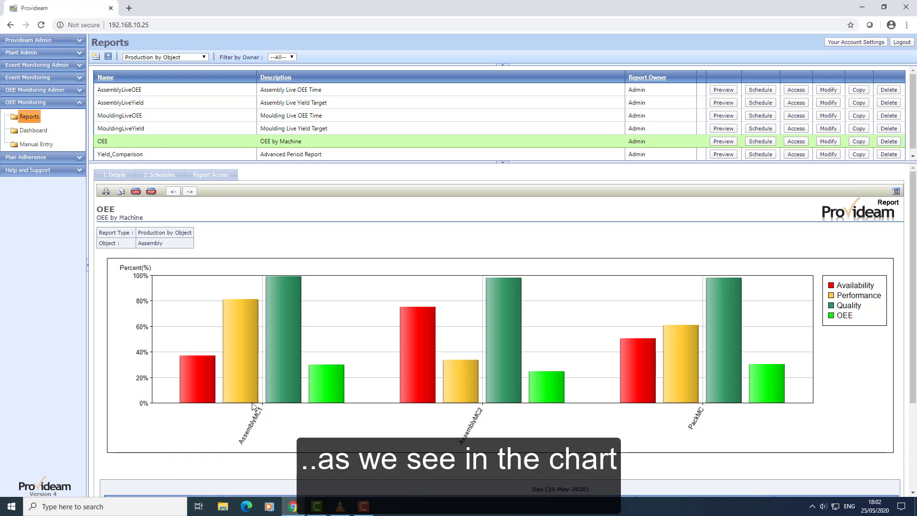
pyautogui.scroll(-1, 253, 407)
pyautogui.scroll(-1, 253, 406)
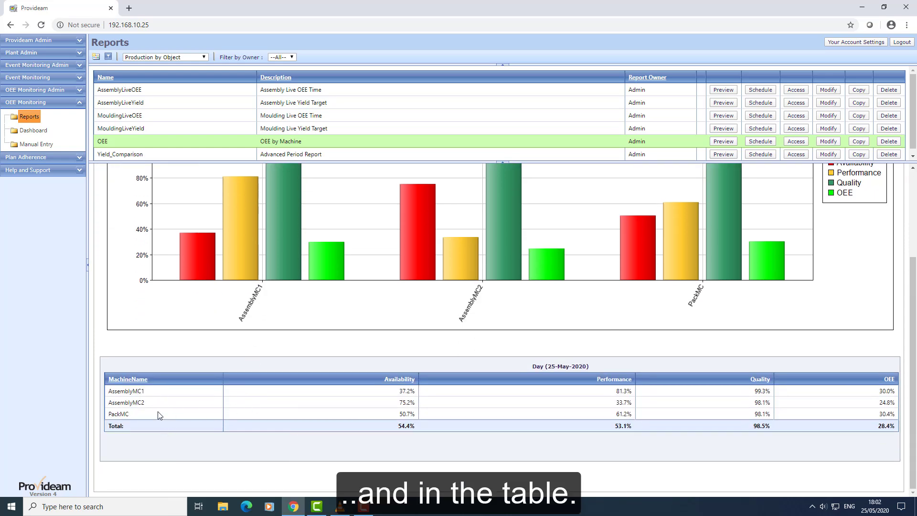
pyautogui.scroll(1, 160, 414)
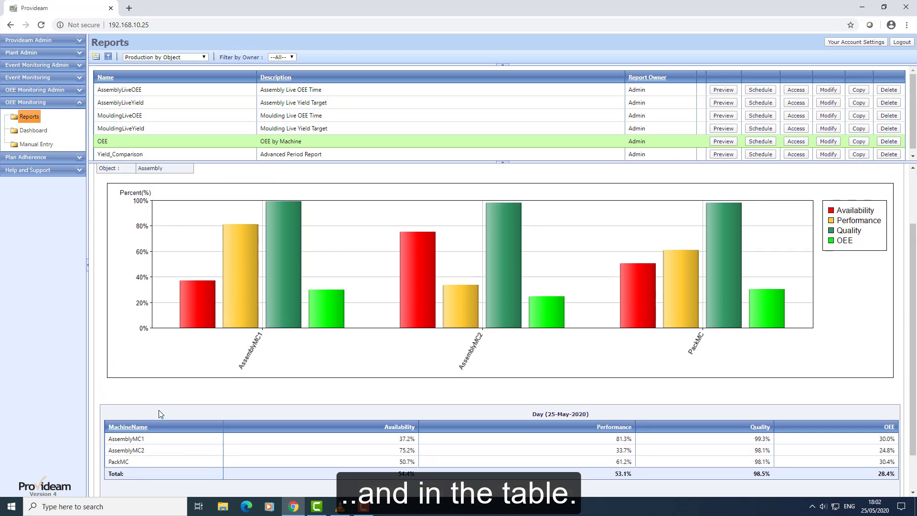
pyautogui.scroll(1, 160, 414)
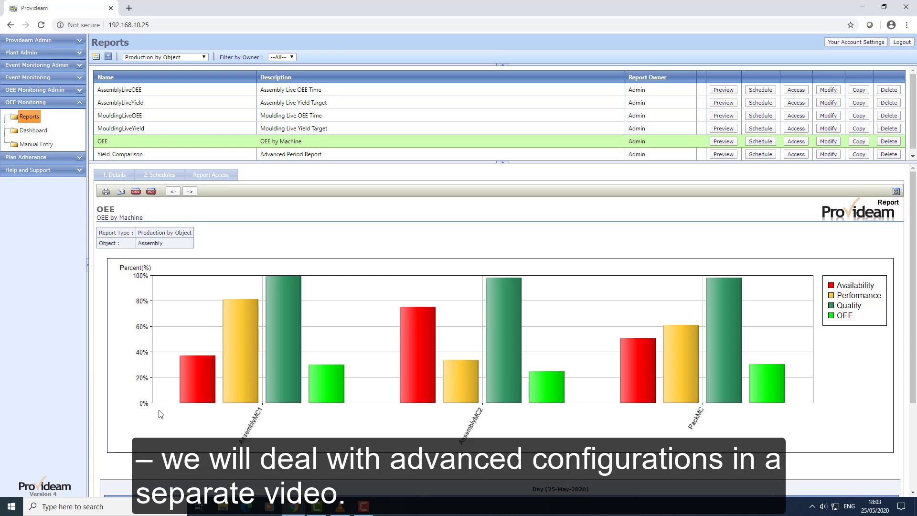
# Filter the reports to OEE Loss (Group by Object) and run Assembly Area Losses for 25/05/2020 with the 3 ShiftCycle(Monday Day) shift
pyautogui.click(194, 60)
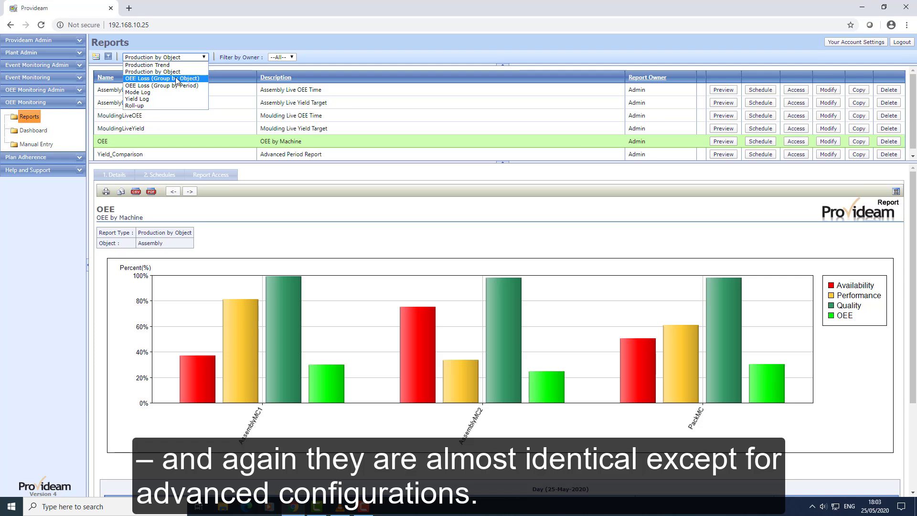
pyautogui.click(176, 78)
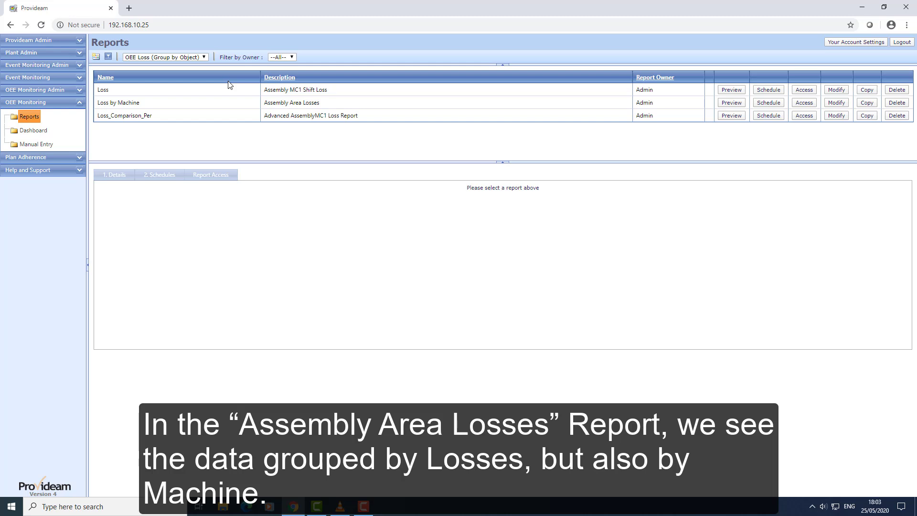
pyautogui.click(289, 105)
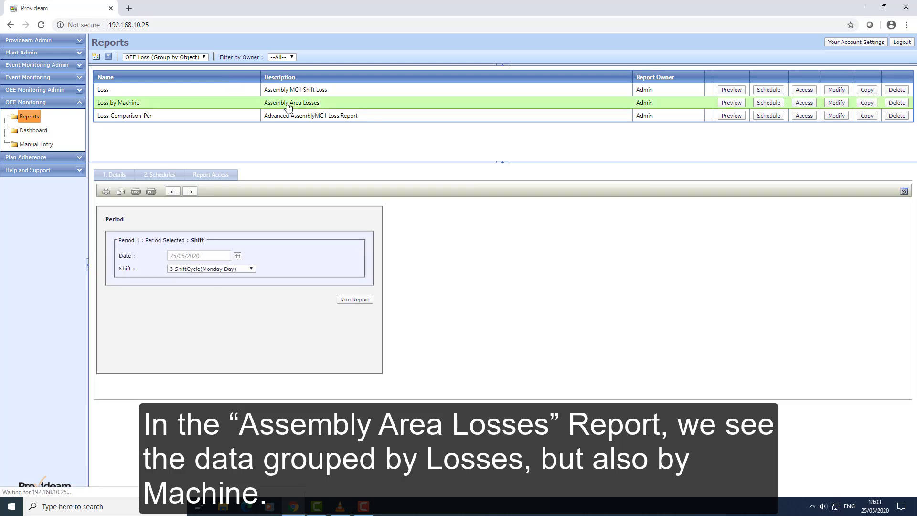
pyautogui.click(357, 300)
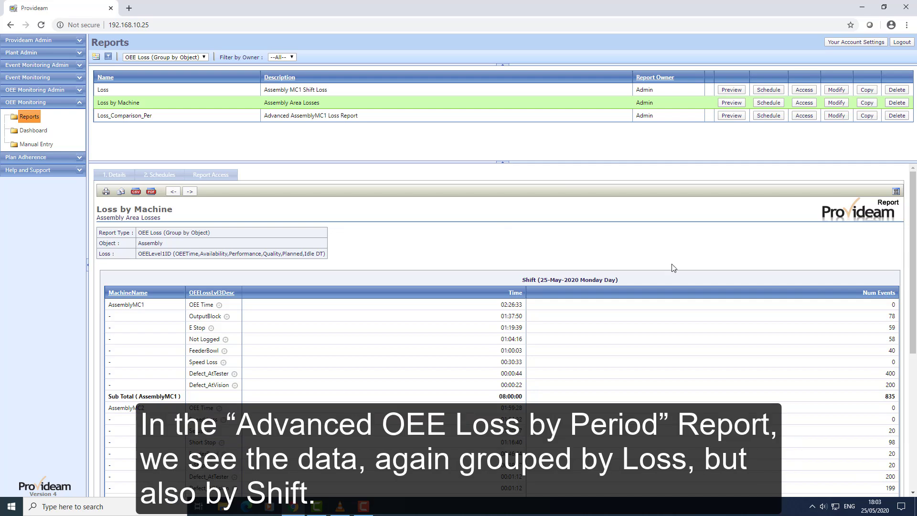
# Filter the reports to OEE Loss (Group by Period), run Advanced OEE Loss by Period for 25/05/2020, and review its chart and table
pyautogui.click(178, 58)
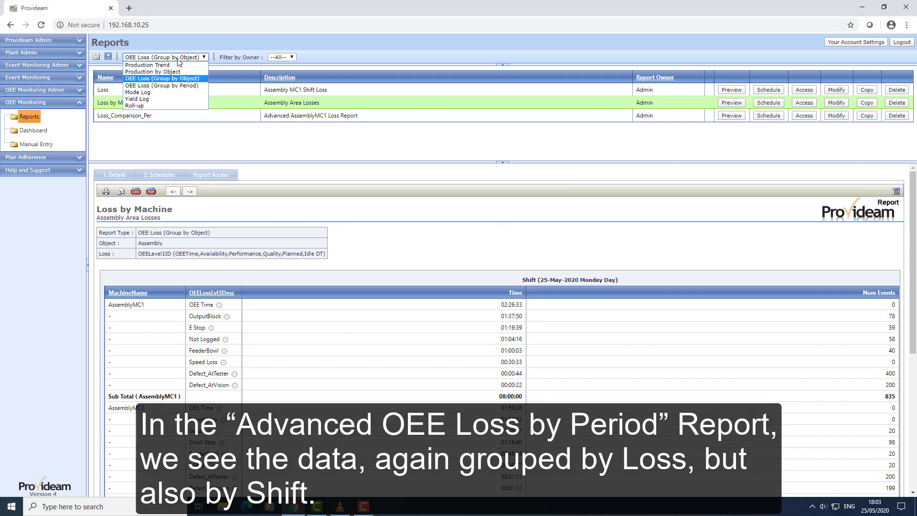
pyautogui.click(164, 86)
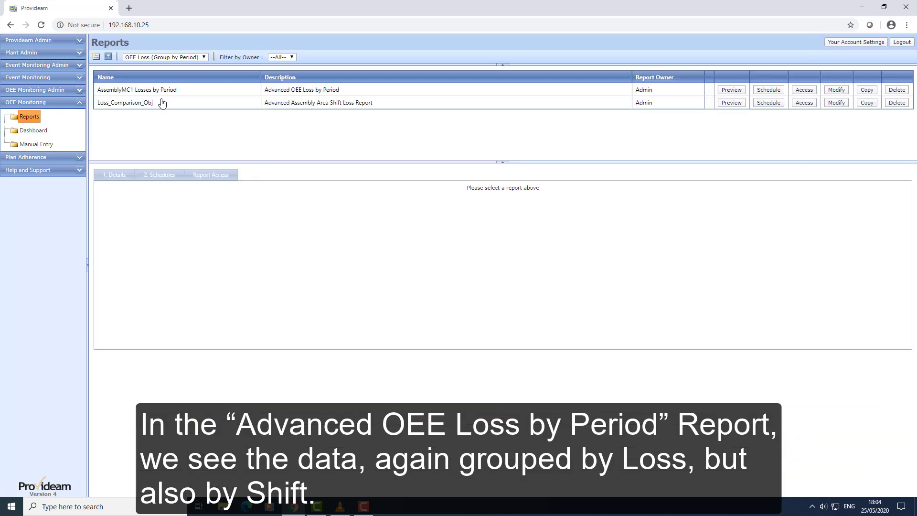
pyautogui.click(166, 92)
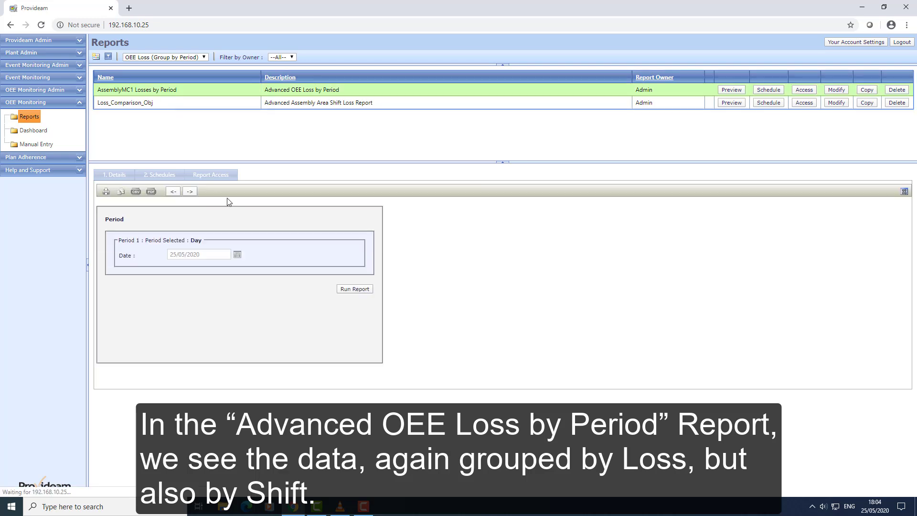
pyautogui.click(358, 290)
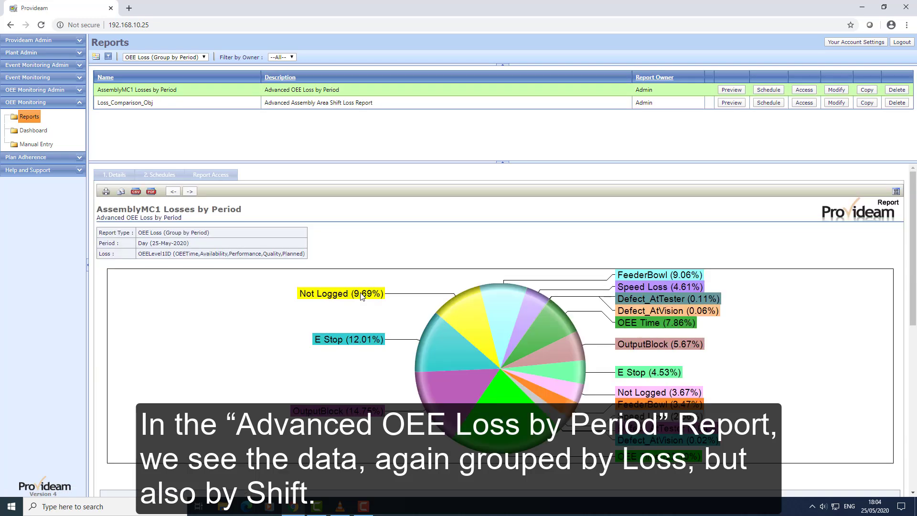
pyautogui.scroll(-5, 361, 296)
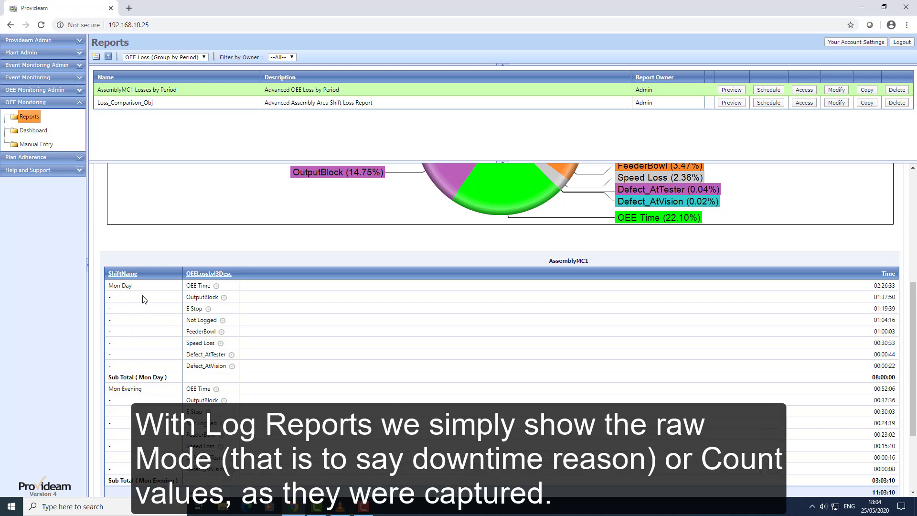
pyautogui.scroll(4, 145, 300)
# Filter the reports to Mode Log, run the Downtime Log report for 25/05/2020, and review its TimeBar chart and AssemblyMC1 table
pyautogui.click(157, 57)
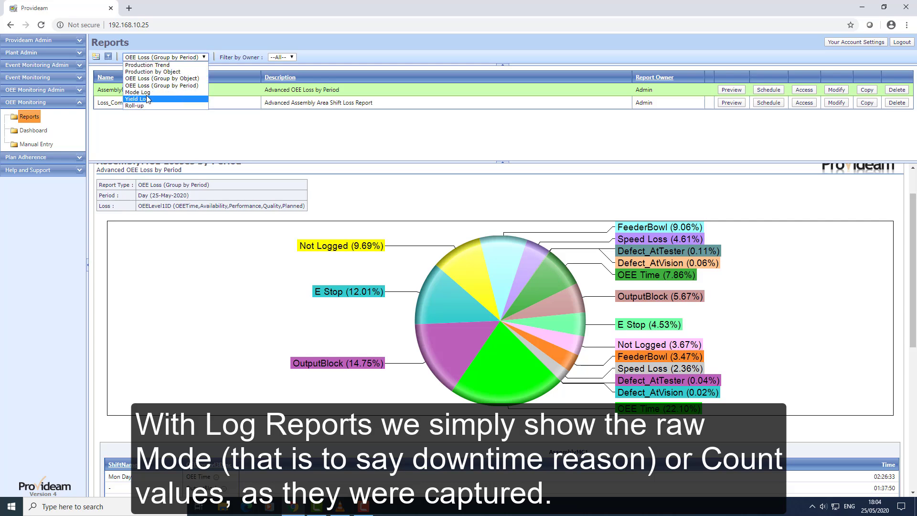
pyautogui.click(146, 92)
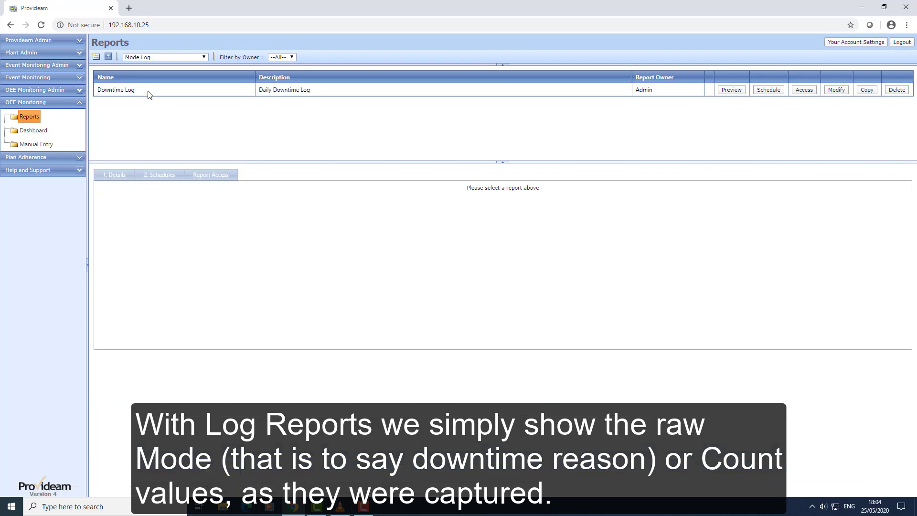
pyautogui.click(165, 57)
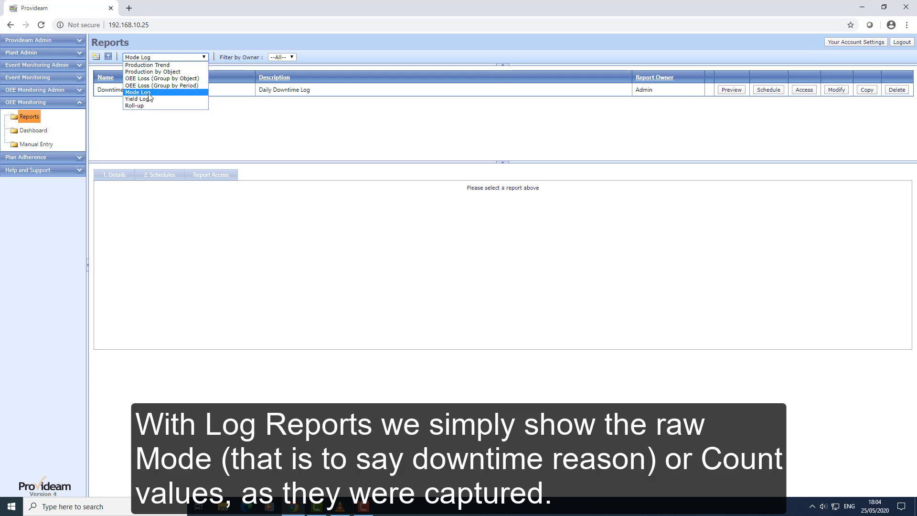
pyautogui.click(108, 92)
pyautogui.click(349, 289)
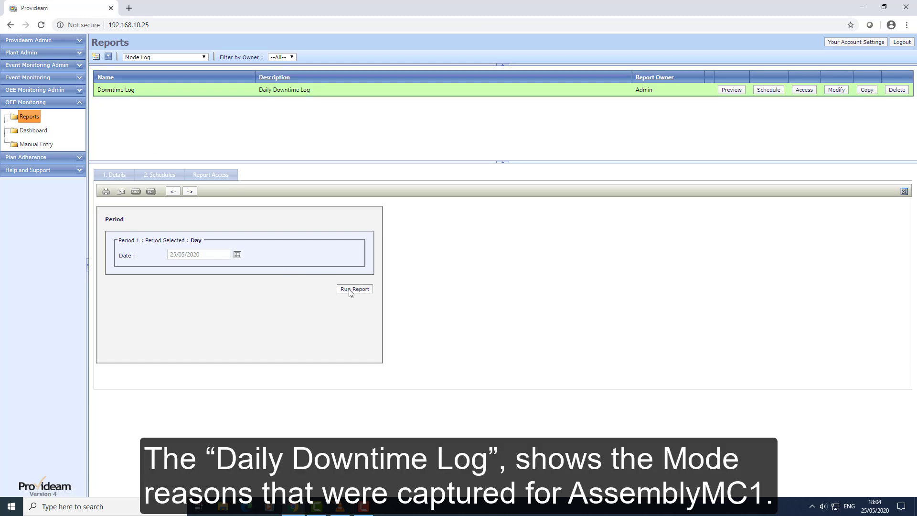
pyautogui.scroll(-4, 311, 270)
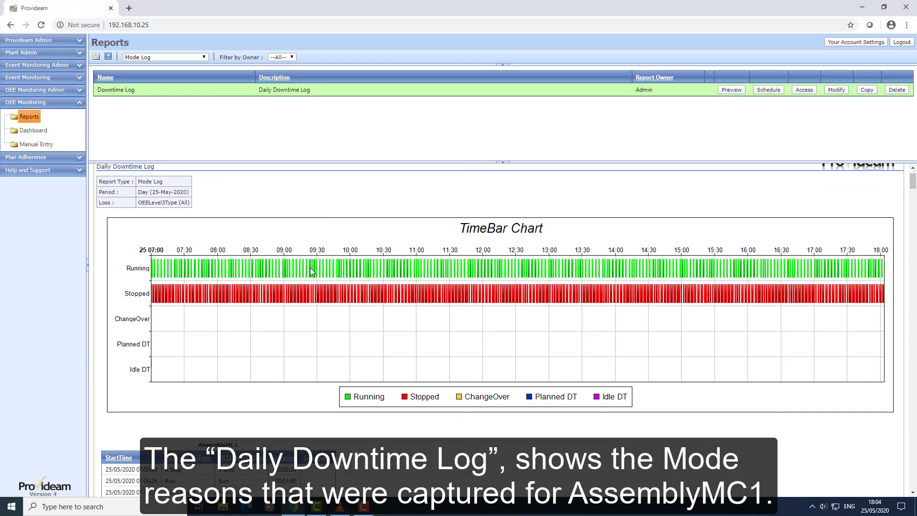
pyautogui.scroll(-1, 311, 271)
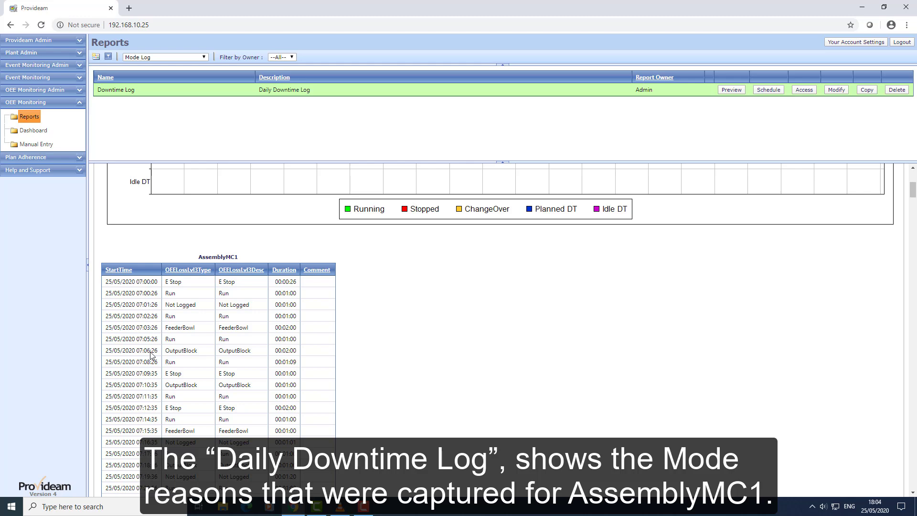
pyautogui.scroll(4, 150, 355)
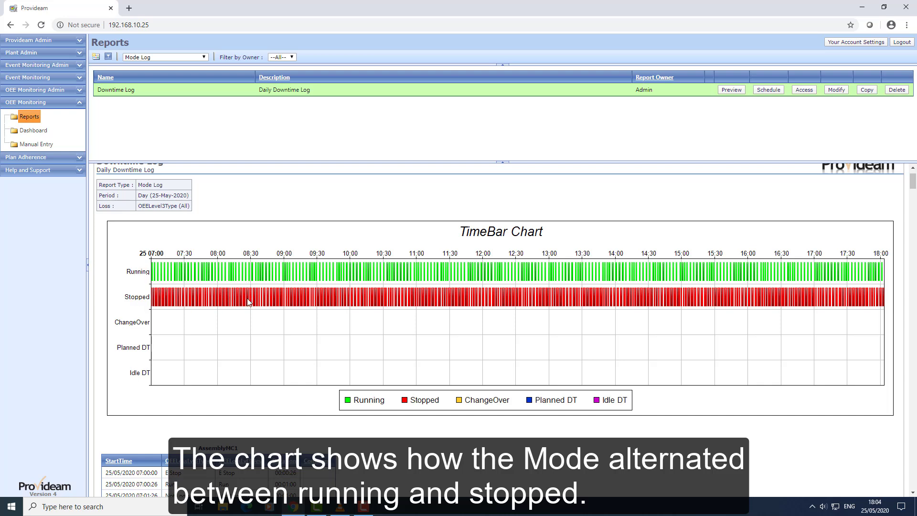
# Filter the reports to Yield Log and run the Assembly Machine 1 Yield Log report for the WTD period dated 25/05/2020
pyautogui.click(175, 57)
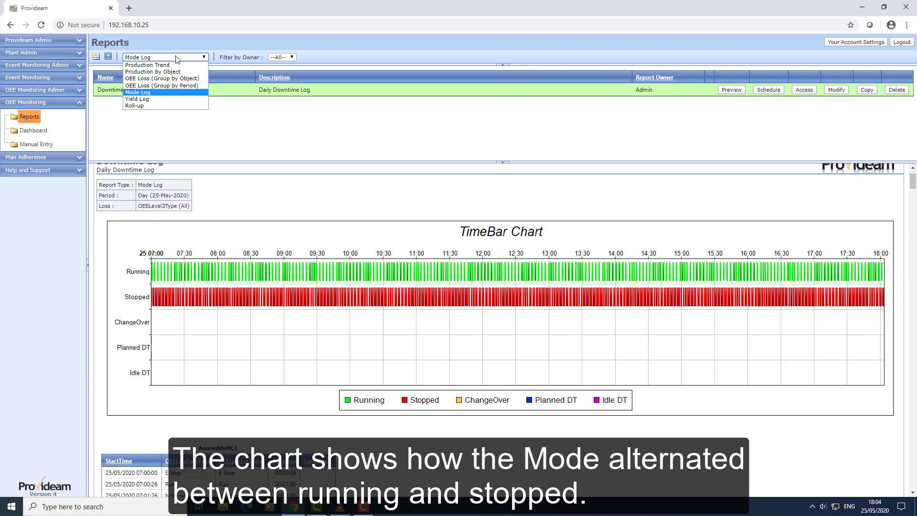
pyautogui.click(141, 99)
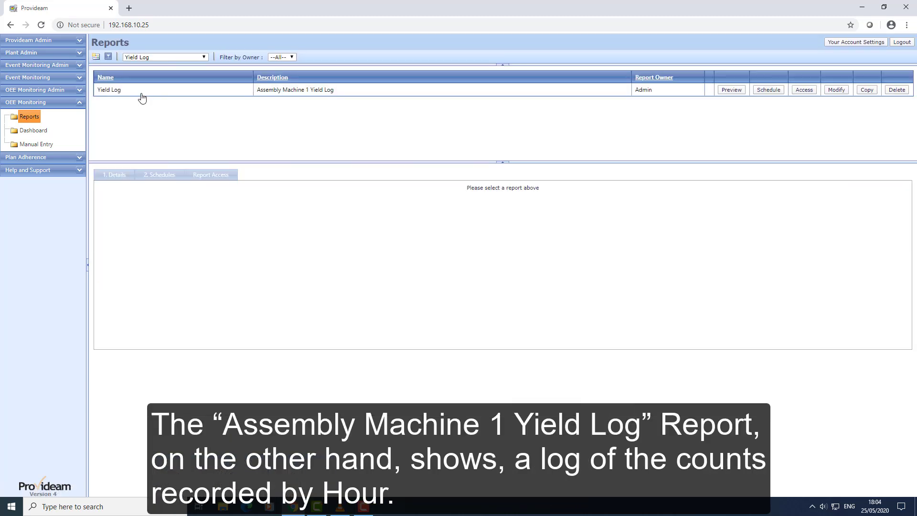
pyautogui.click(142, 97)
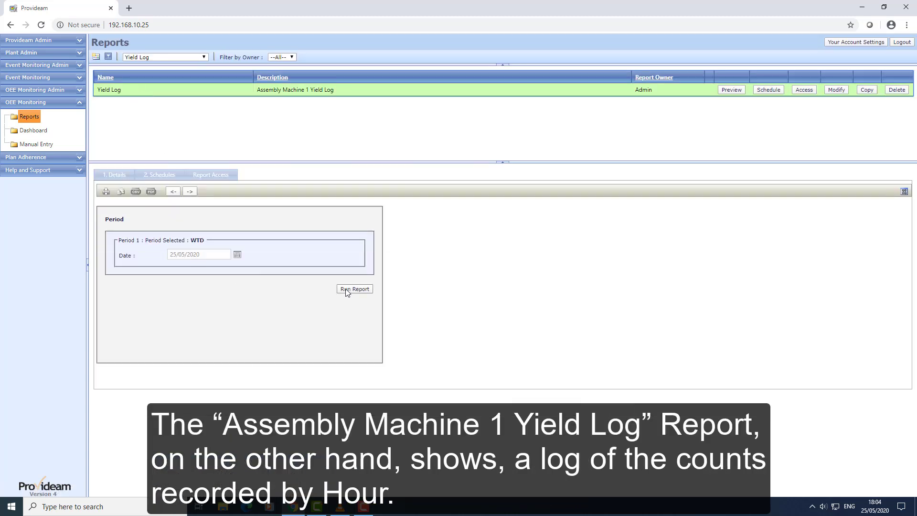
pyautogui.click(347, 290)
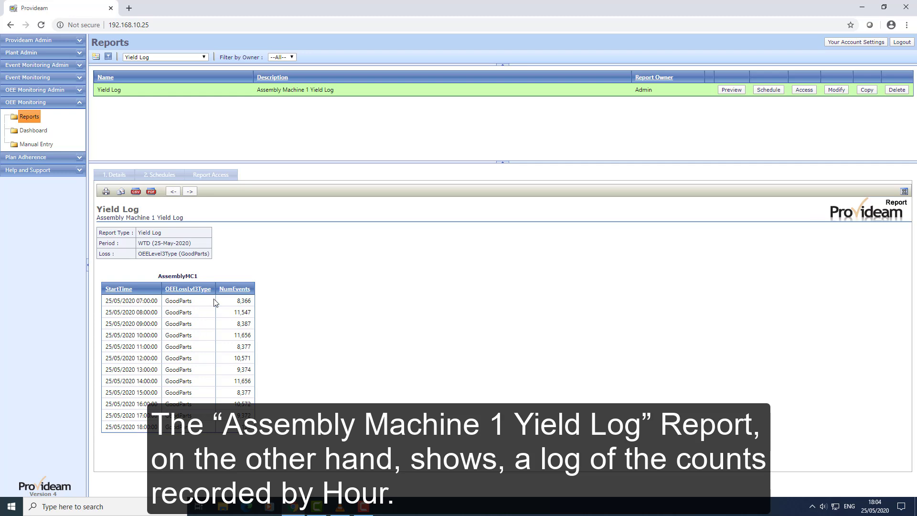
# Filter the reports to Roll-up, run the Plant Roll-up report for 25/05/2020, and review the plant, area and machine charts
pyautogui.click(177, 57)
pyautogui.click(153, 109)
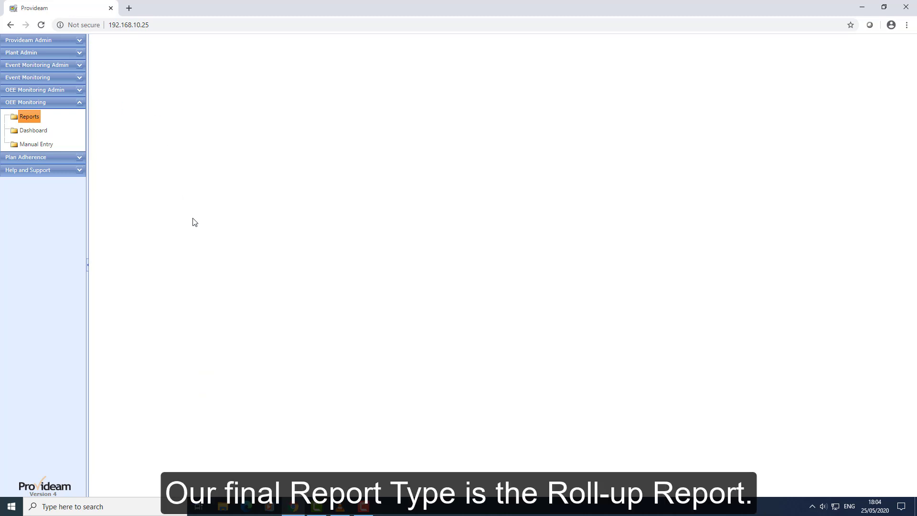
pyautogui.click(113, 91)
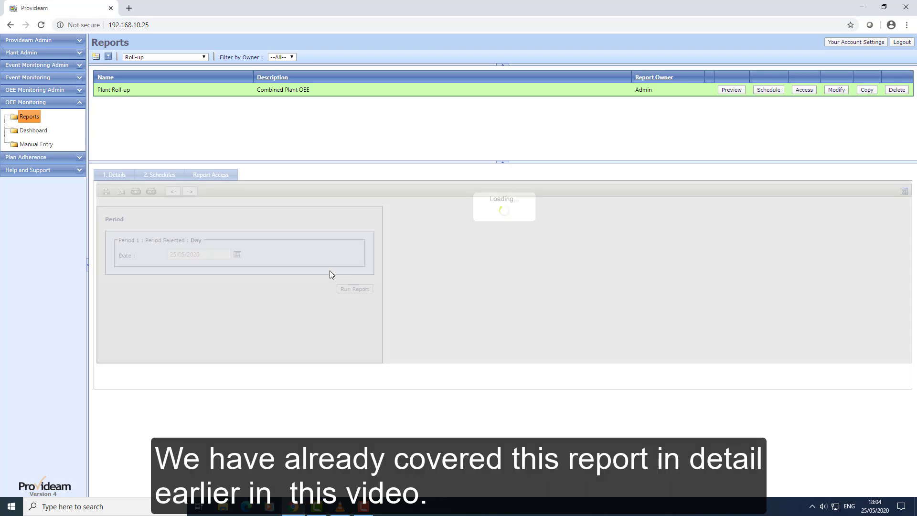
pyautogui.scroll(-6, 240, 285)
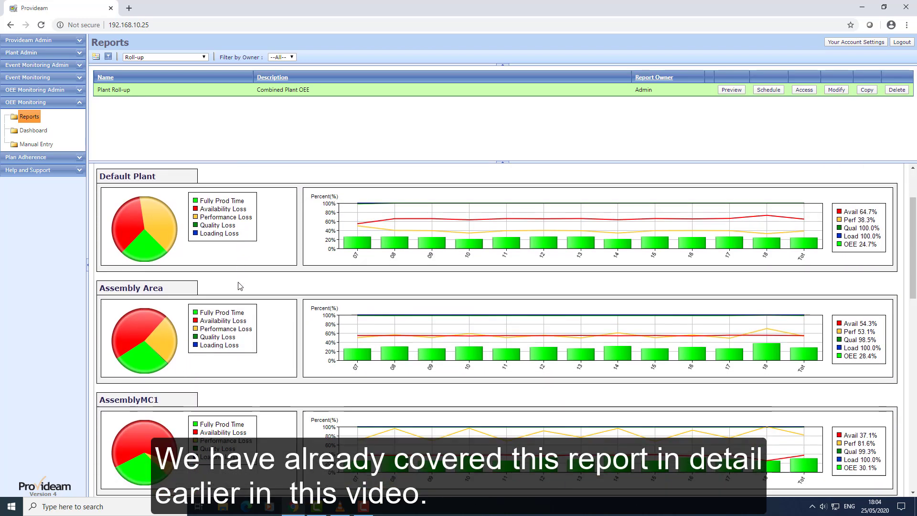
pyautogui.scroll(2, 238, 285)
pyautogui.scroll(4, 239, 285)
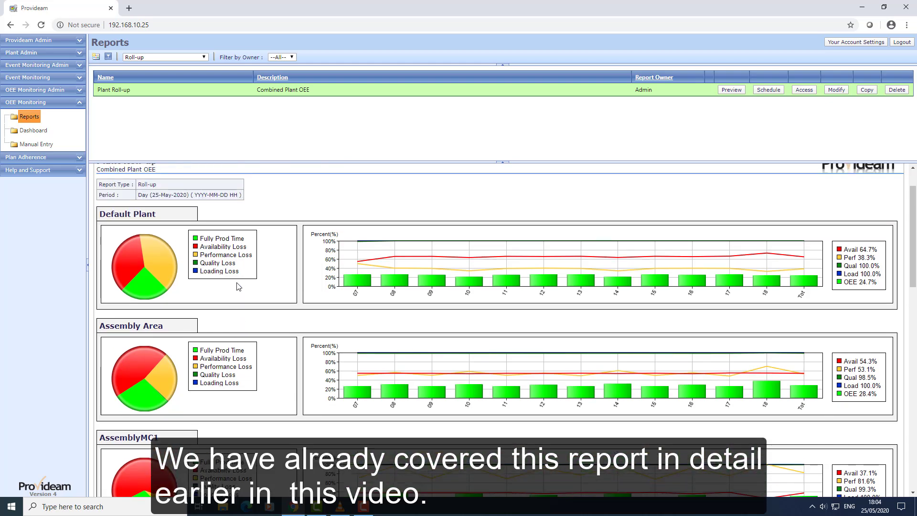
pyautogui.scroll(-7, 239, 285)
pyautogui.scroll(-7, 239, 285)
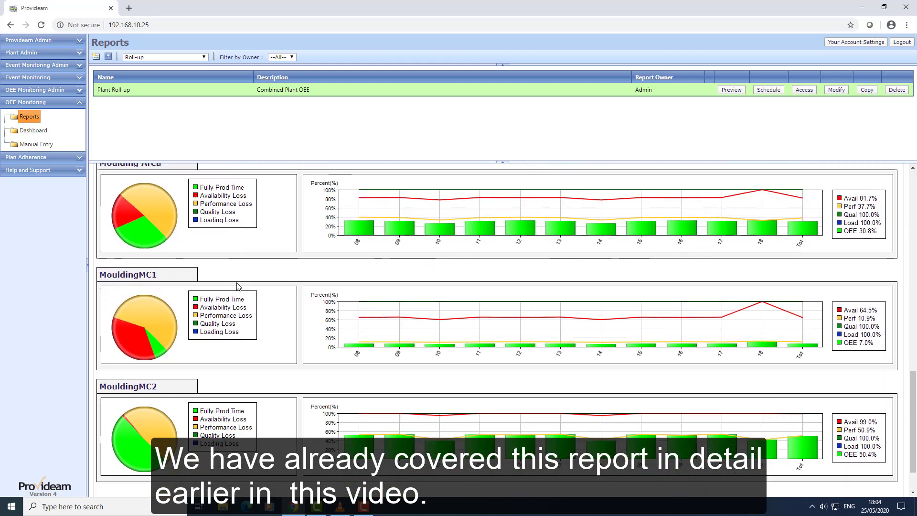
pyautogui.scroll(8, 238, 286)
pyautogui.scroll(7, 237, 286)
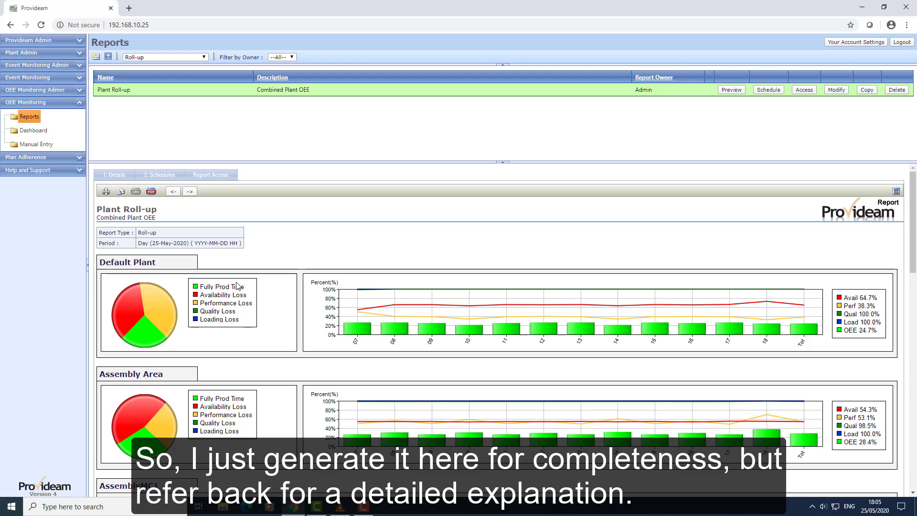
pyautogui.scroll(-4, 238, 286)
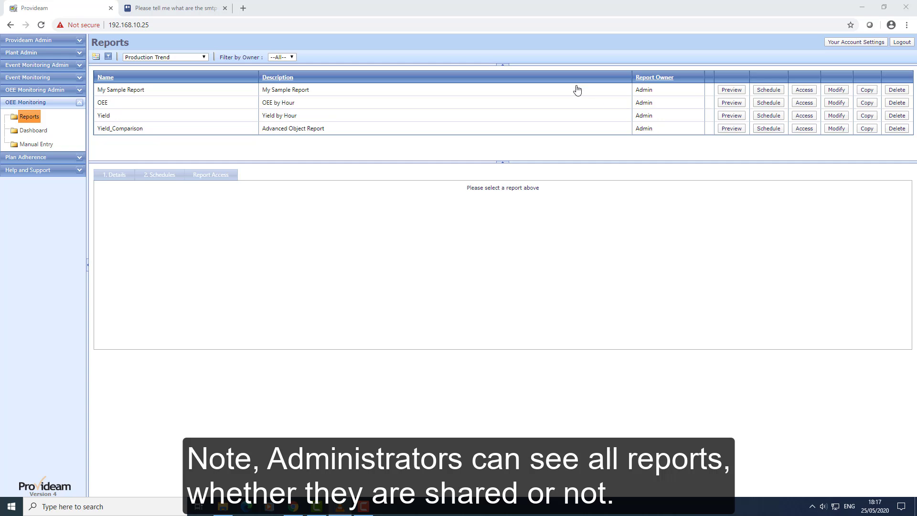
# Bring up the period selection of the Production Trend reports My Sample Report and OEE without running them
pyautogui.click(272, 94)
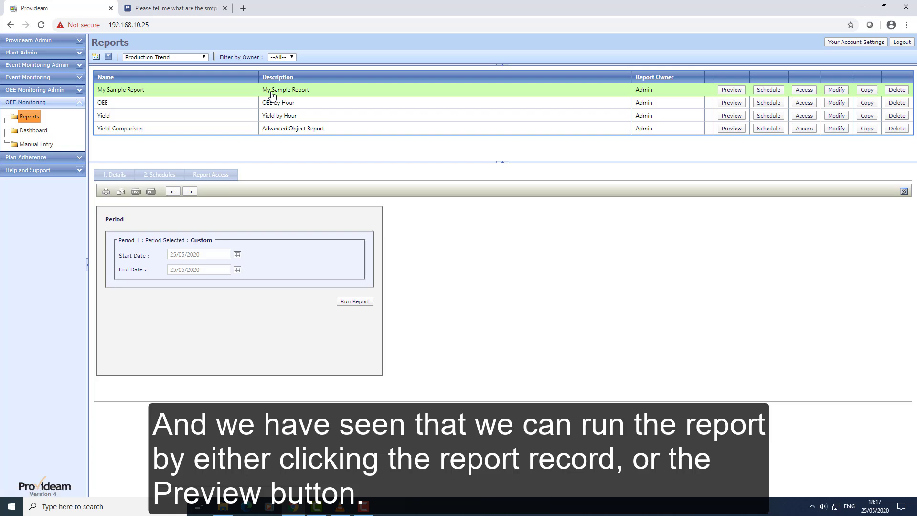
pyautogui.click(733, 103)
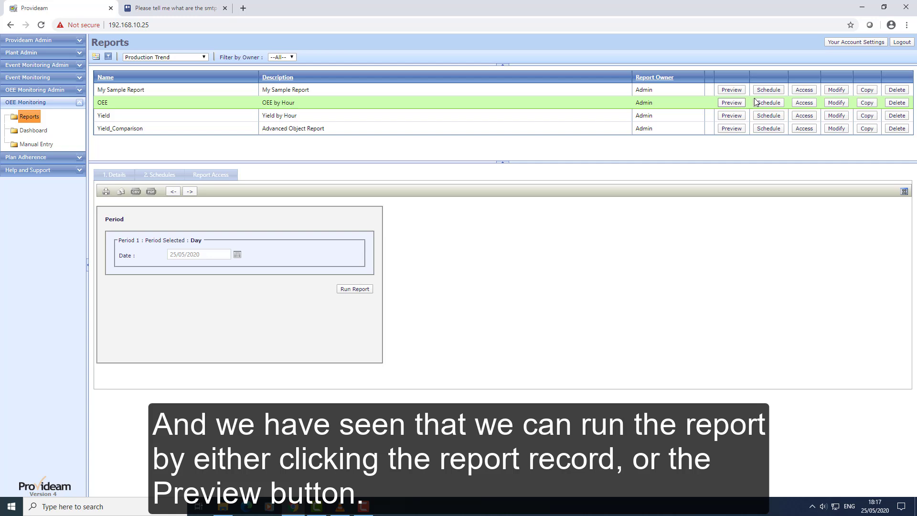
# Modify My Sample Report so that it covers AssemblyMC2 instead of AssemblyMC1
pyautogui.click(836, 90)
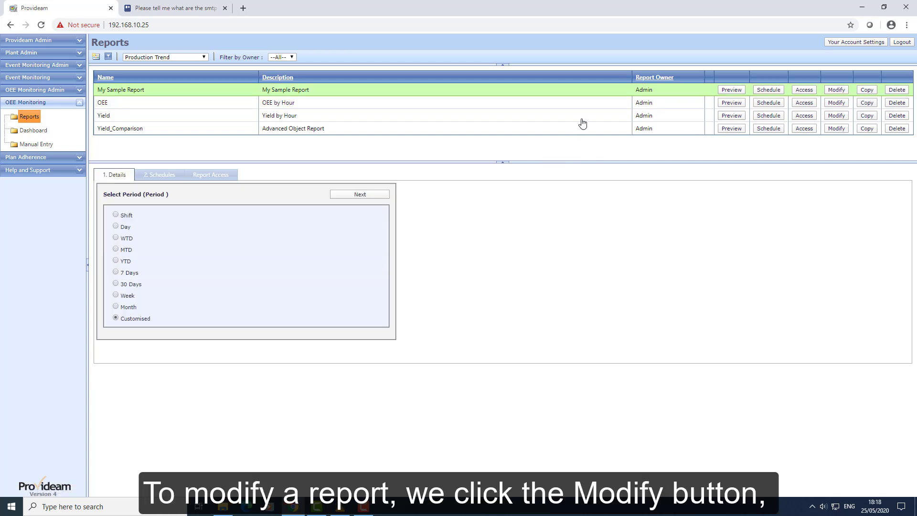
pyautogui.click(373, 195)
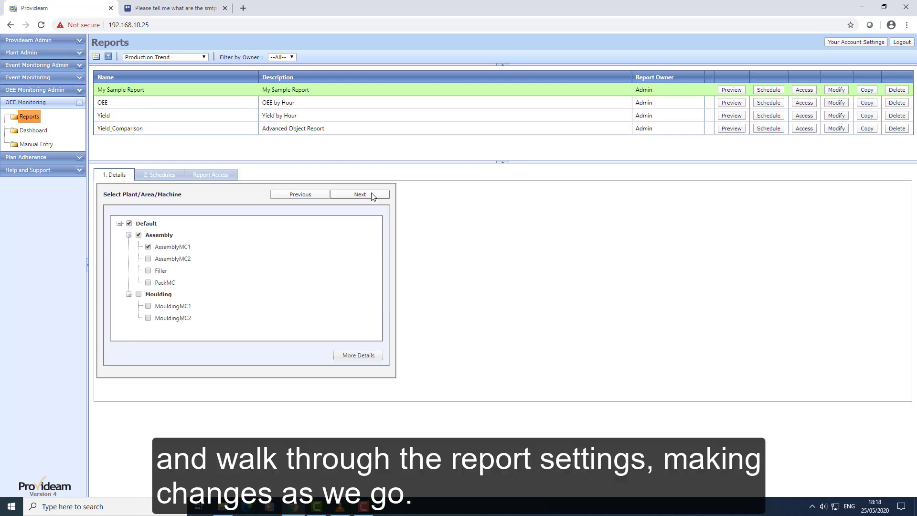
pyautogui.click(374, 195)
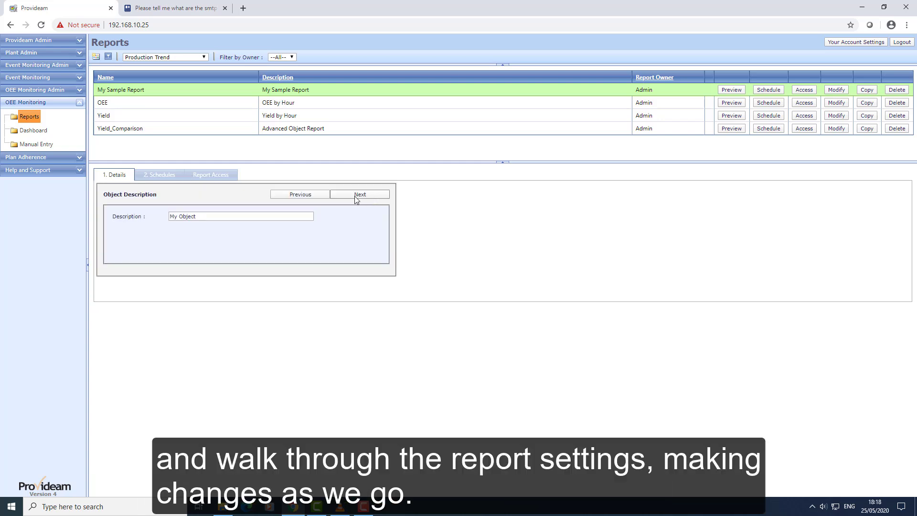
pyautogui.click(320, 194)
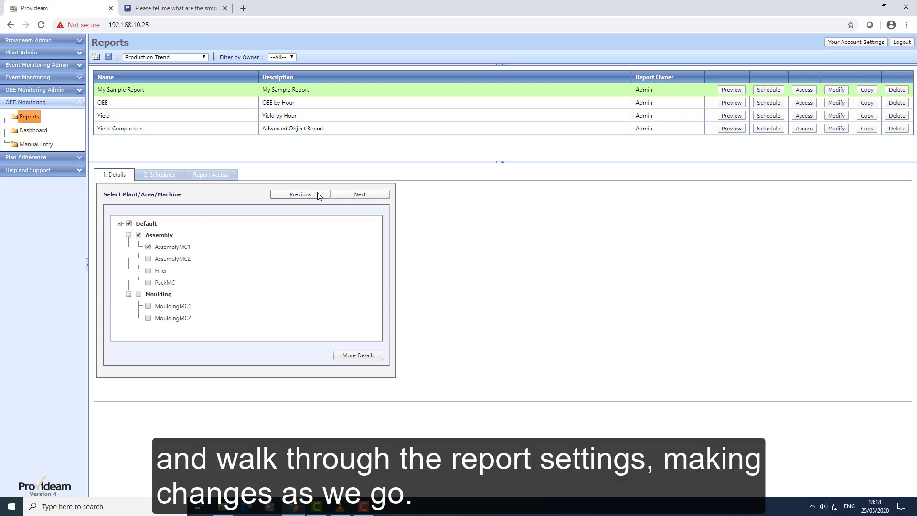
pyautogui.click(148, 259)
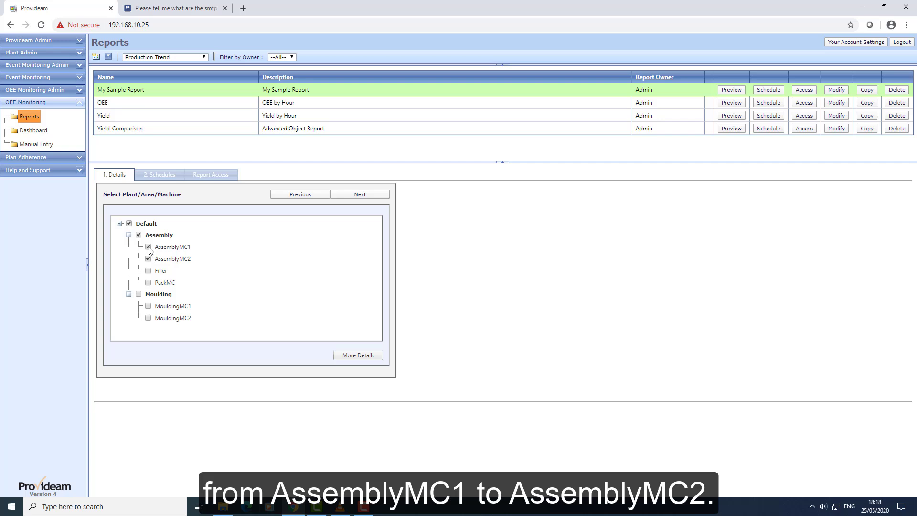
# Go through the remaining settings of My Sample Report, keeping them as they are, and save the template
pyautogui.click(344, 195)
pyautogui.click(345, 194)
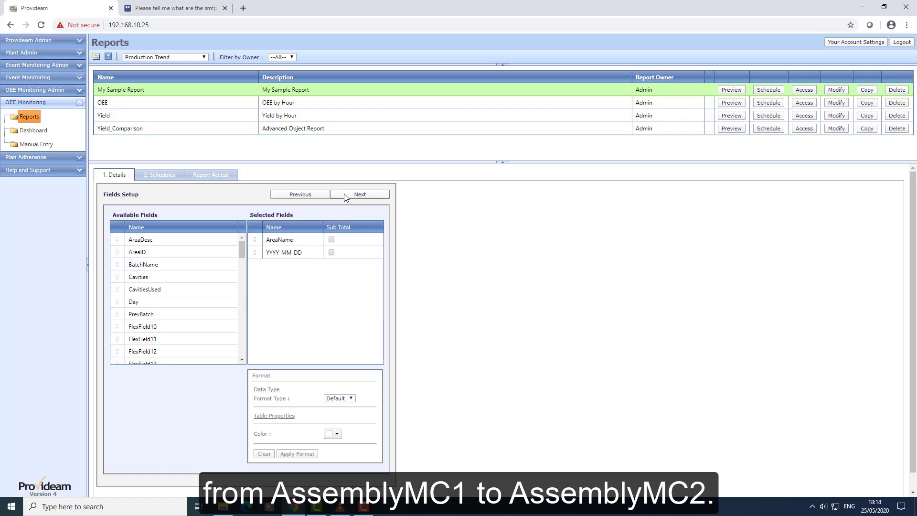
pyautogui.click(345, 195)
pyautogui.click(345, 194)
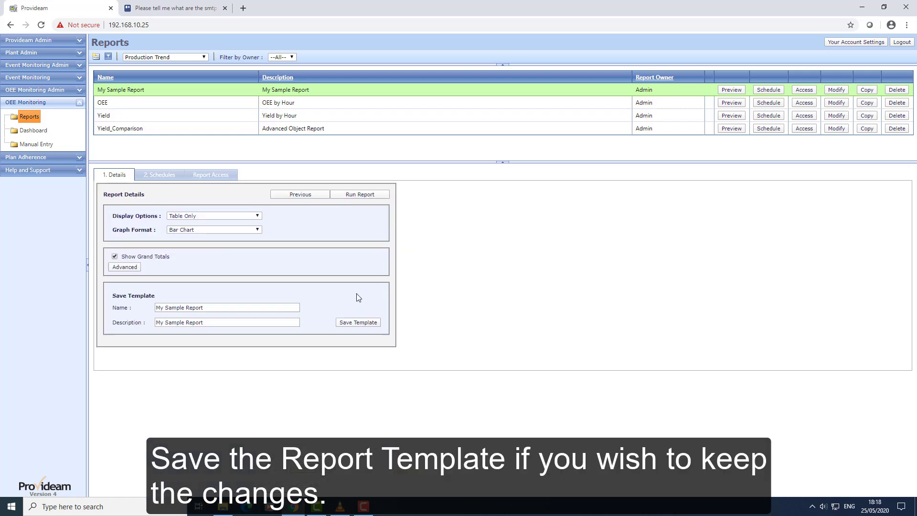
pyautogui.click(355, 324)
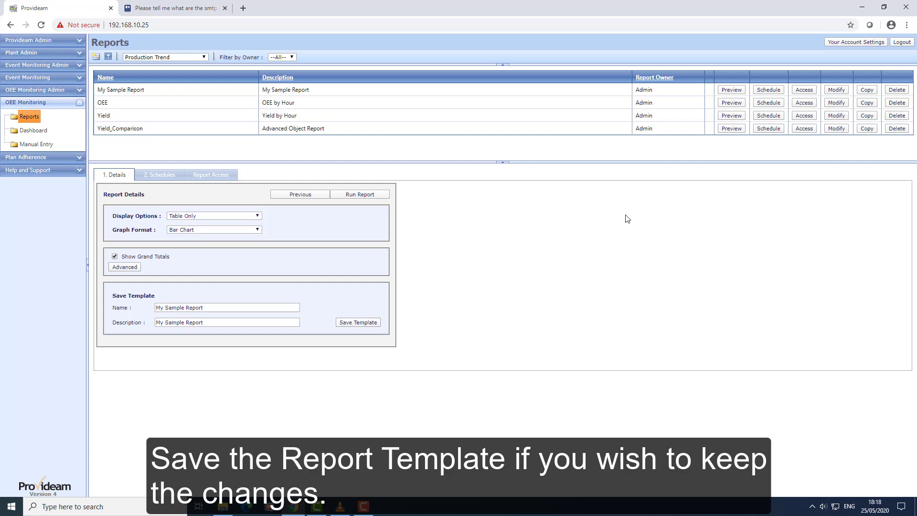
# Make a copy of the My Sample Report template and open the copy for modification
pyautogui.click(868, 90)
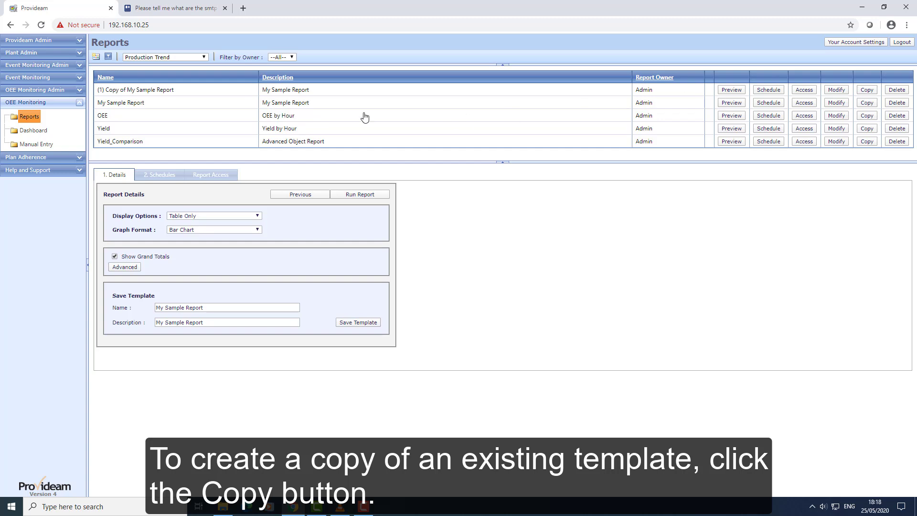
pyautogui.click(149, 91)
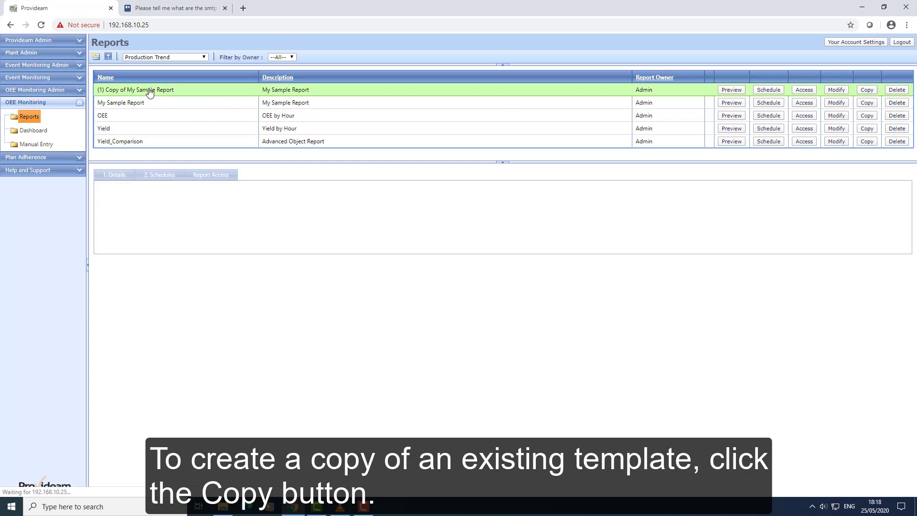
pyautogui.click(844, 91)
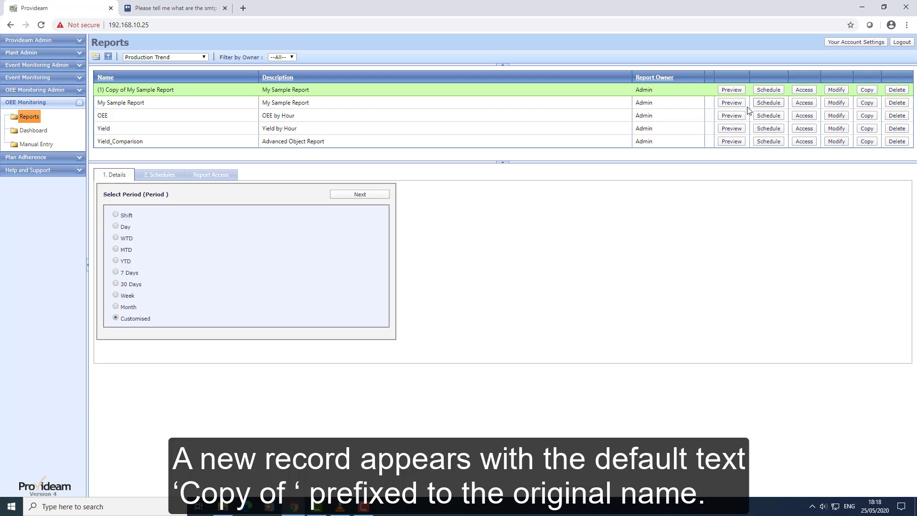
# Go through the copied template's settings unchanged, rename it My New Sample Report, and save the template
pyautogui.click(364, 196)
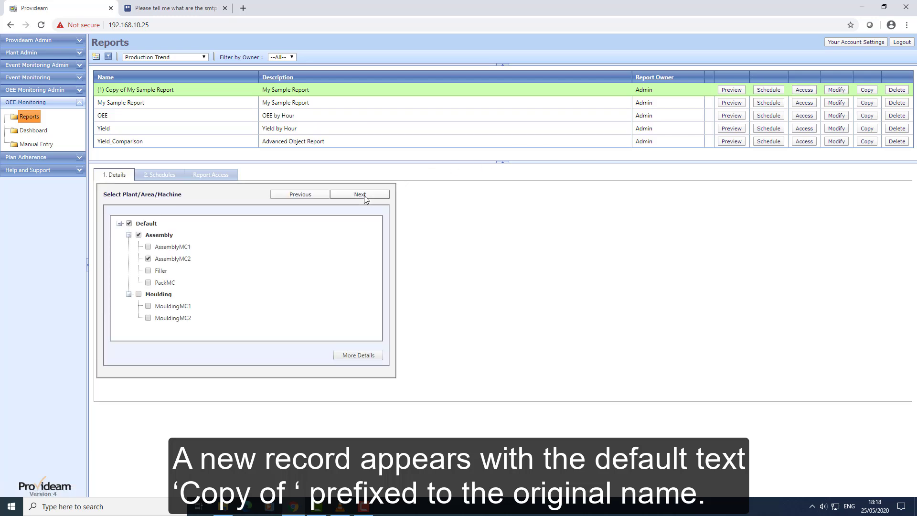
pyautogui.click(364, 196)
pyautogui.click(364, 196)
pyautogui.click(364, 196)
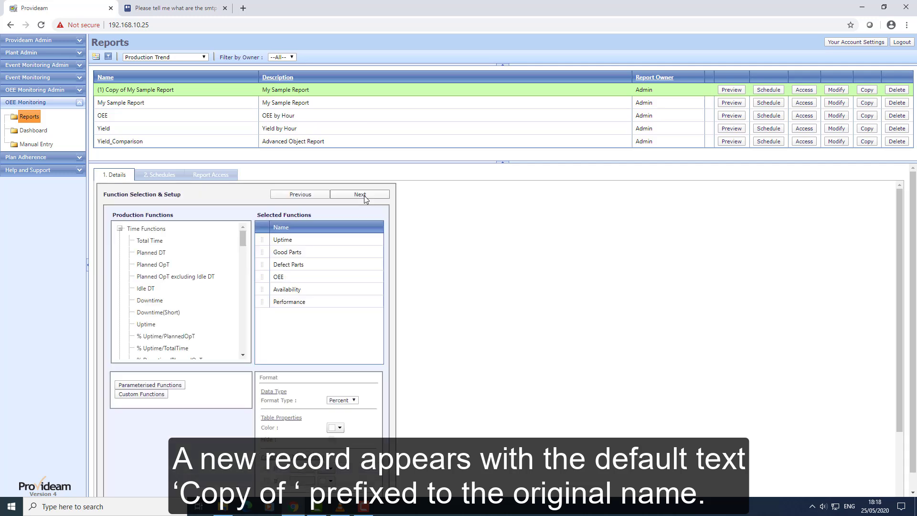
pyautogui.click(364, 196)
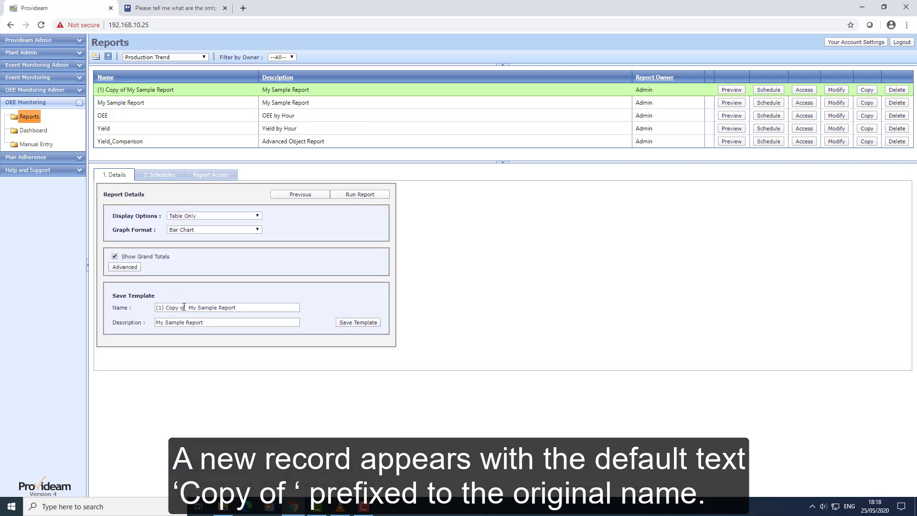
pyautogui.moveTo(189, 308); pyautogui.dragTo(141, 307)
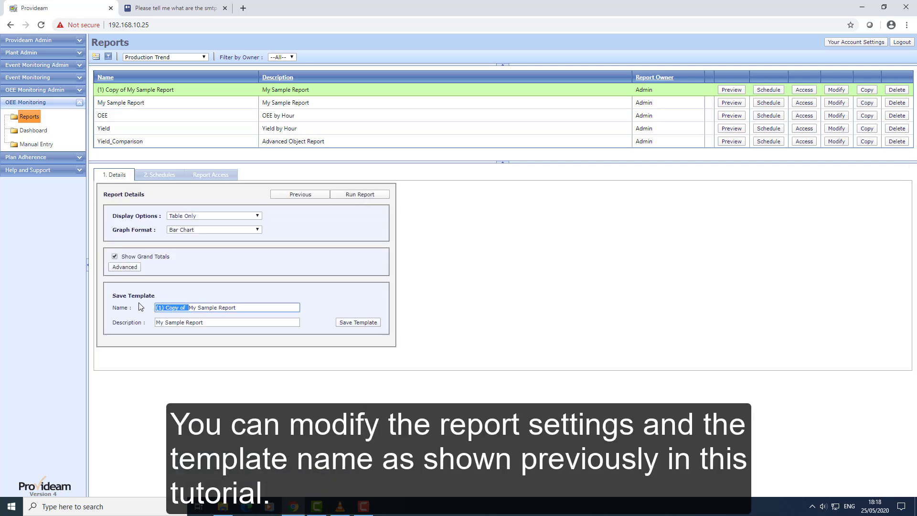
pyautogui.press('BackSpace')
pyautogui.write('New')
pyautogui.click(351, 321)
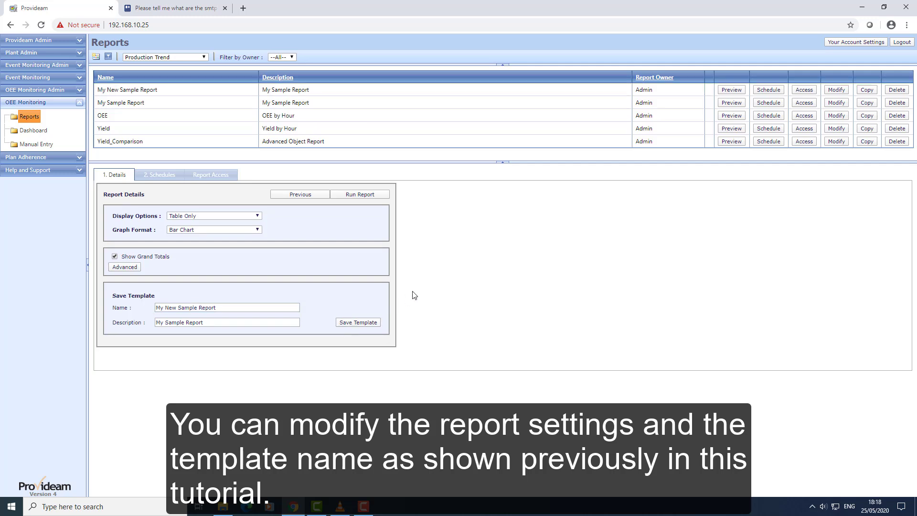
# Delete the My New Sample Report template and confirm the removal
pyautogui.click(895, 91)
pyautogui.click(506, 79)
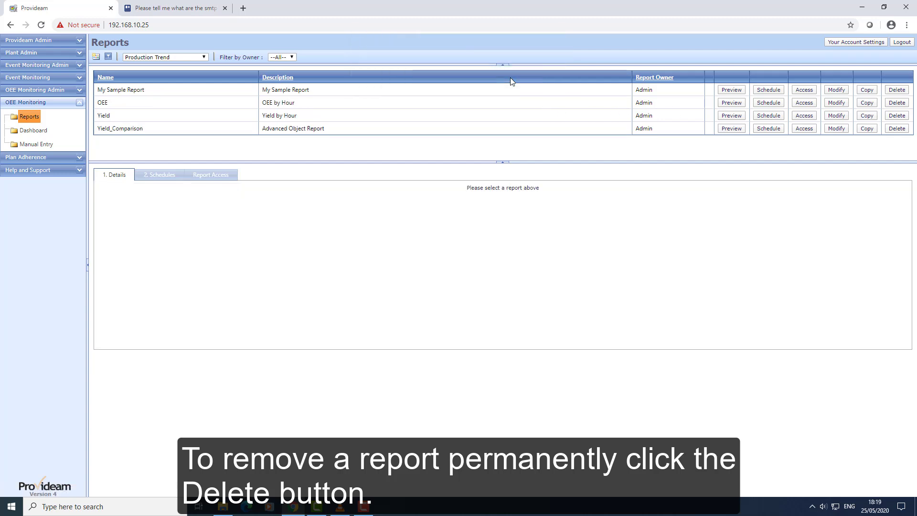
# Try giving My Sample Report Open Access and then access for User only, clearing each choice again
pyautogui.click(804, 90)
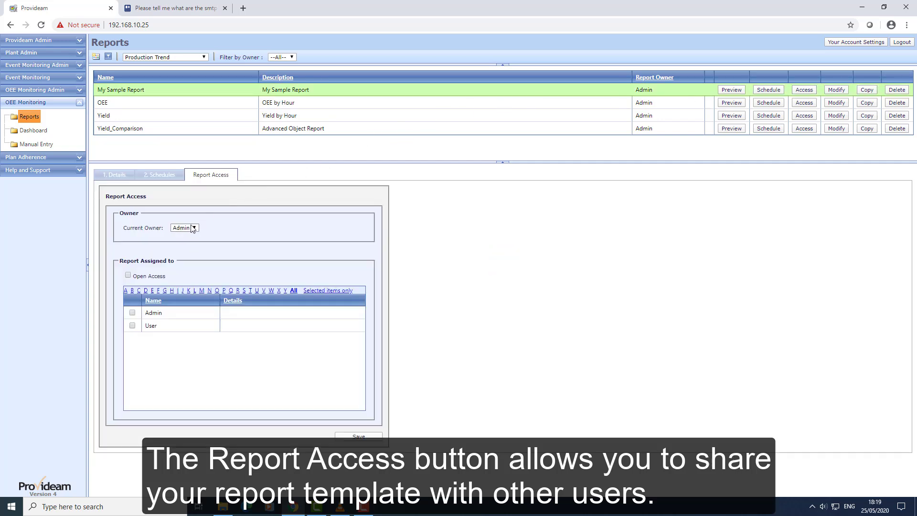
pyautogui.click(129, 277)
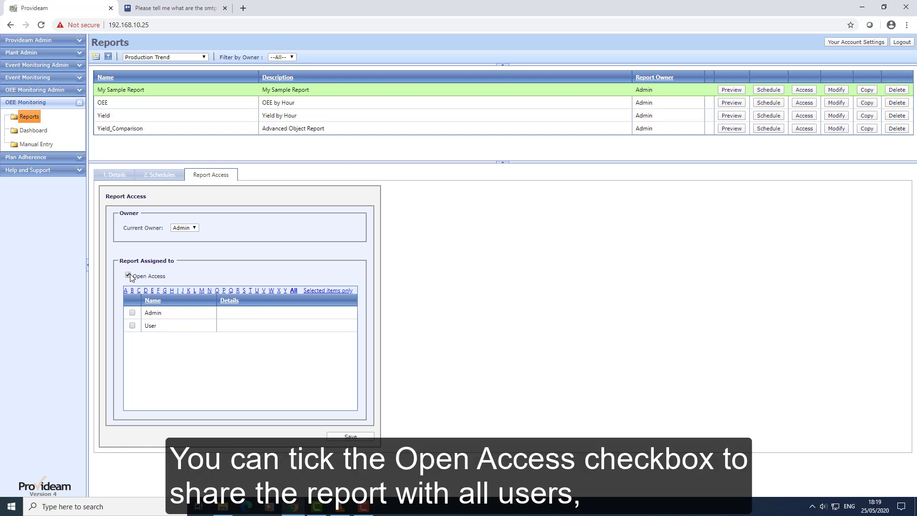
pyautogui.click(128, 276)
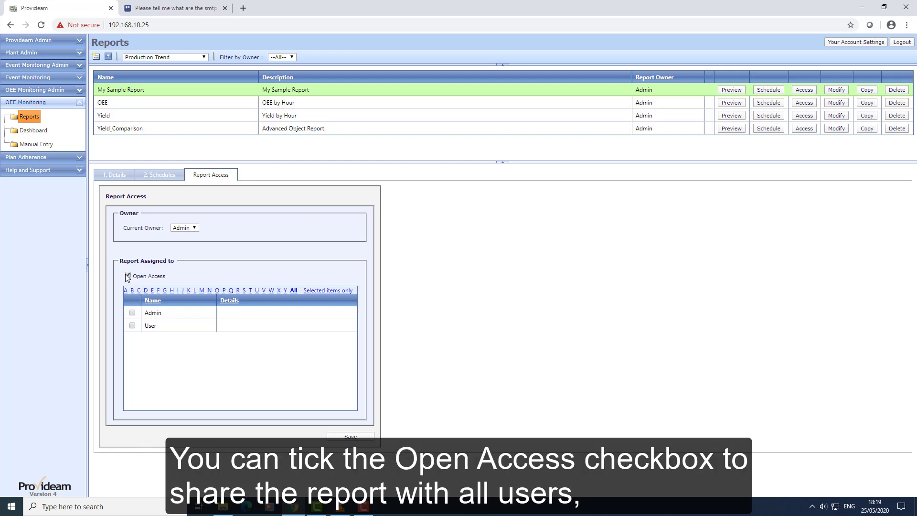
pyautogui.click(132, 326)
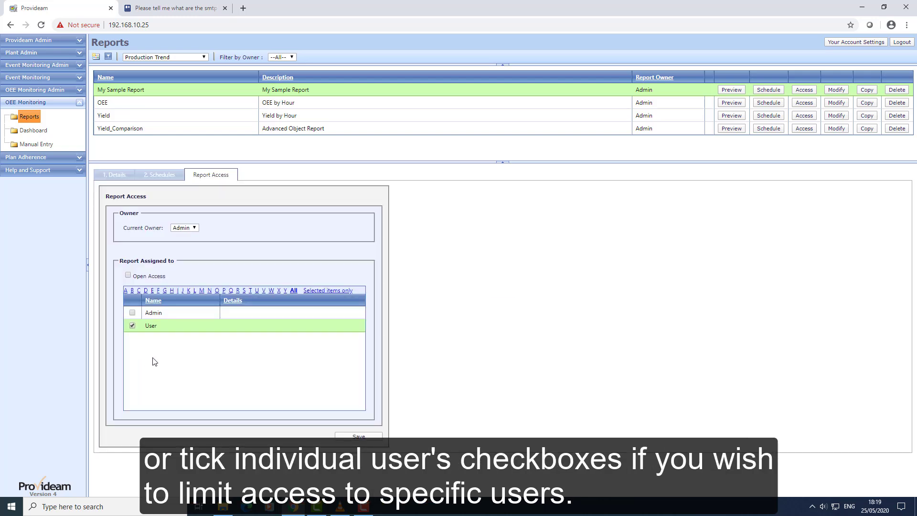
pyautogui.click(133, 326)
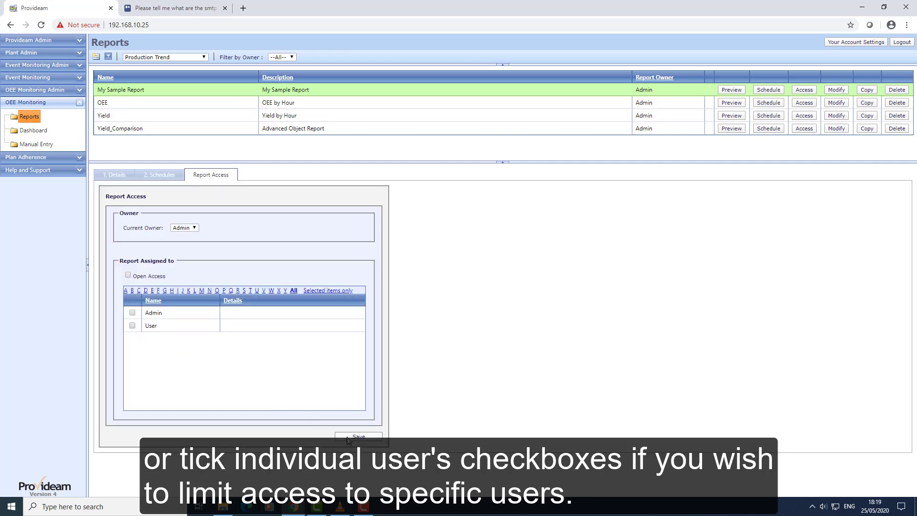
# Check the possible owners of My Sample Report, keep Admin as owner, and save the access settings
pyautogui.click(195, 228)
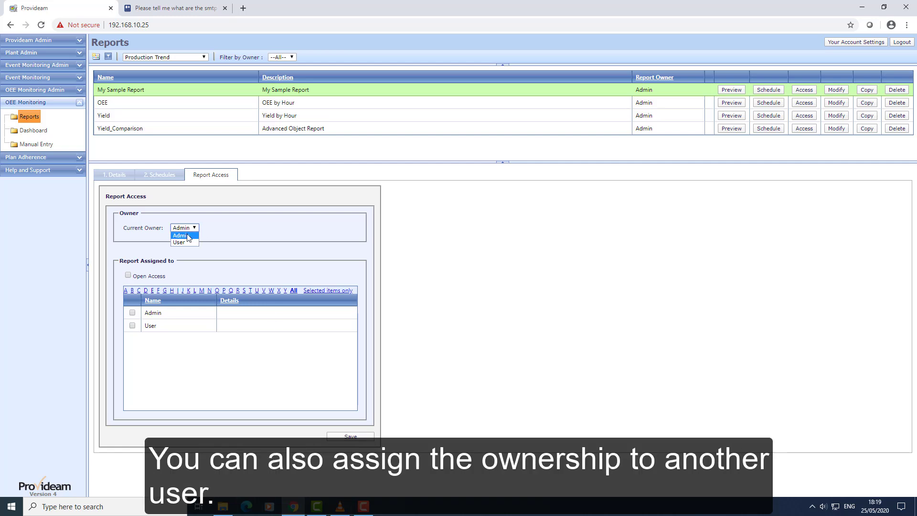
pyautogui.click(218, 225)
pyautogui.click(351, 434)
pyautogui.click(543, 79)
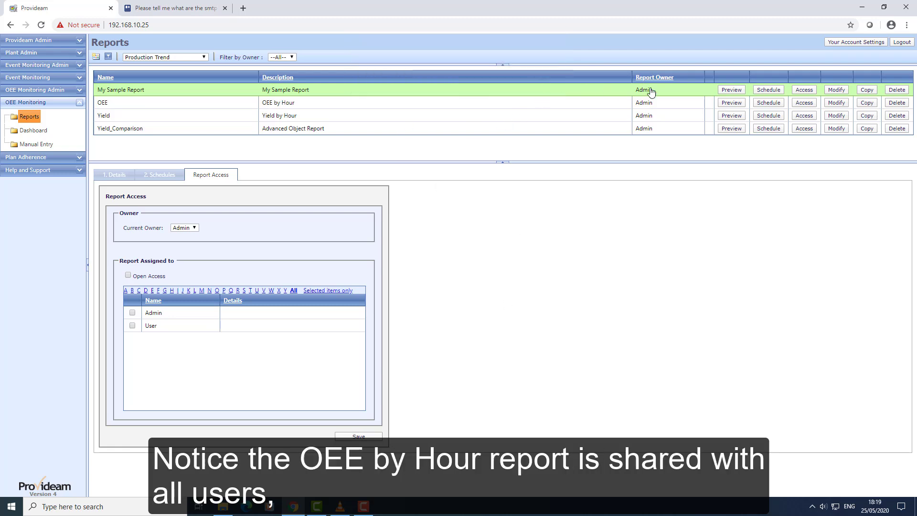
# Compare the report access settings of OEE with those of My Sample Report
pyautogui.click(807, 103)
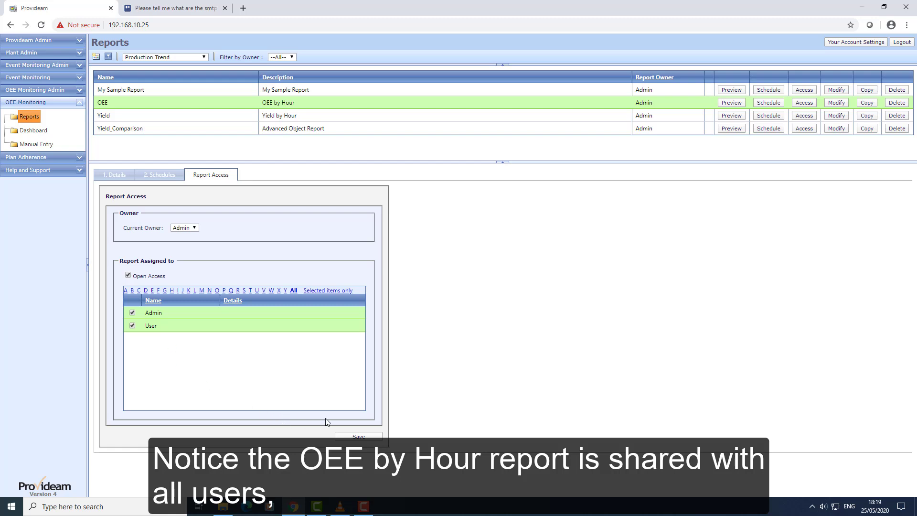
pyautogui.click(244, 93)
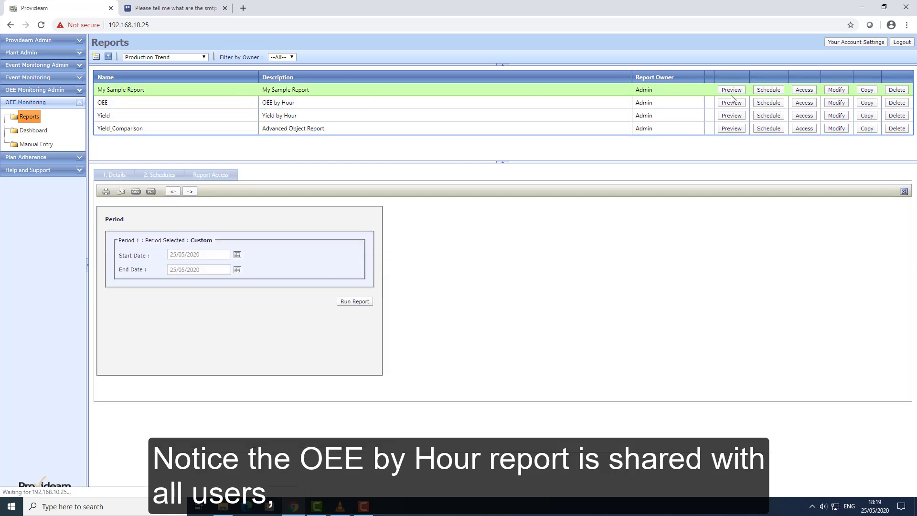
pyautogui.click(805, 89)
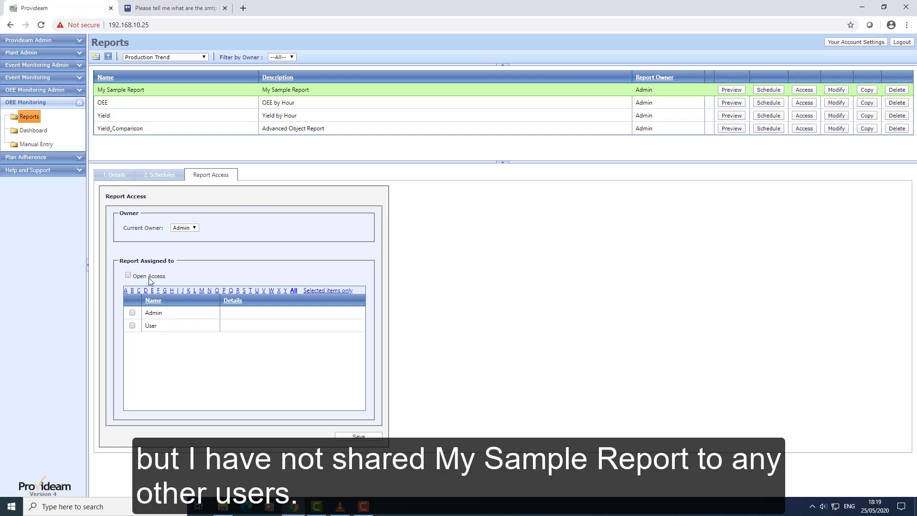
# Log out of the Admin account and log in as User with the account password
pyautogui.click(908, 43)
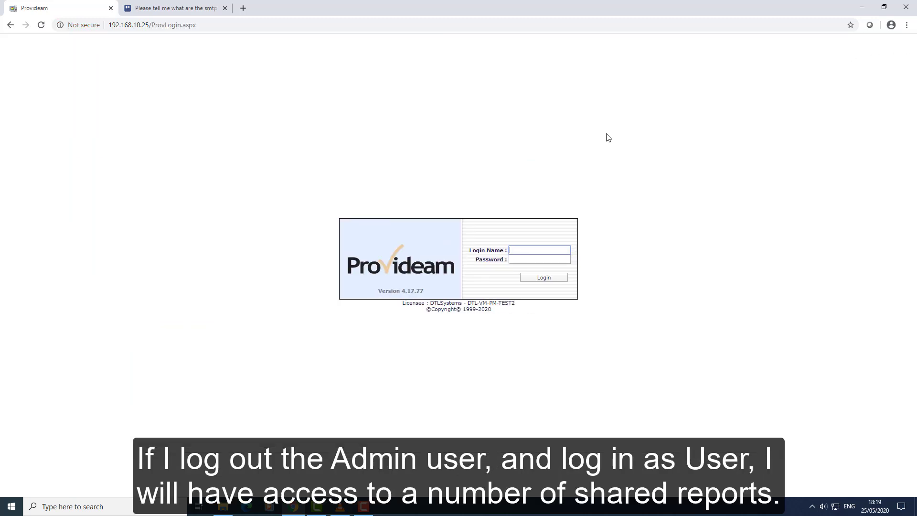
pyautogui.click(530, 251)
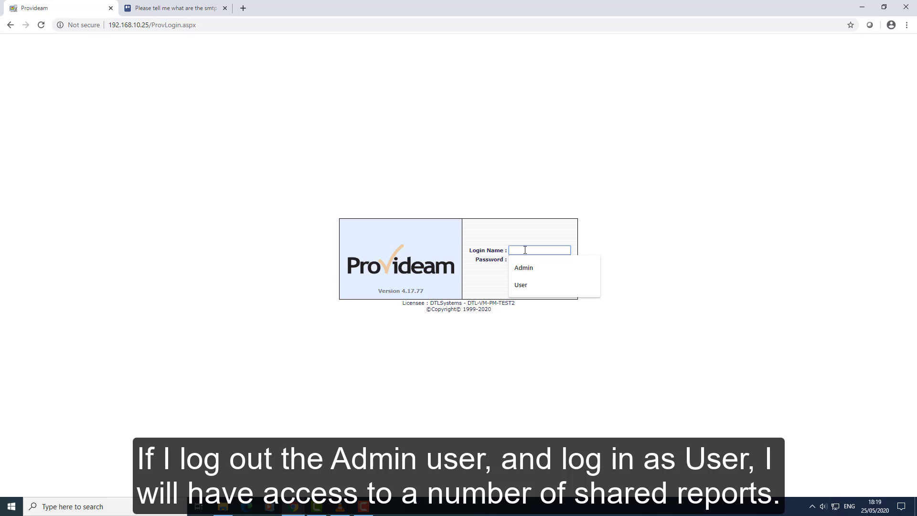
pyautogui.write('User')
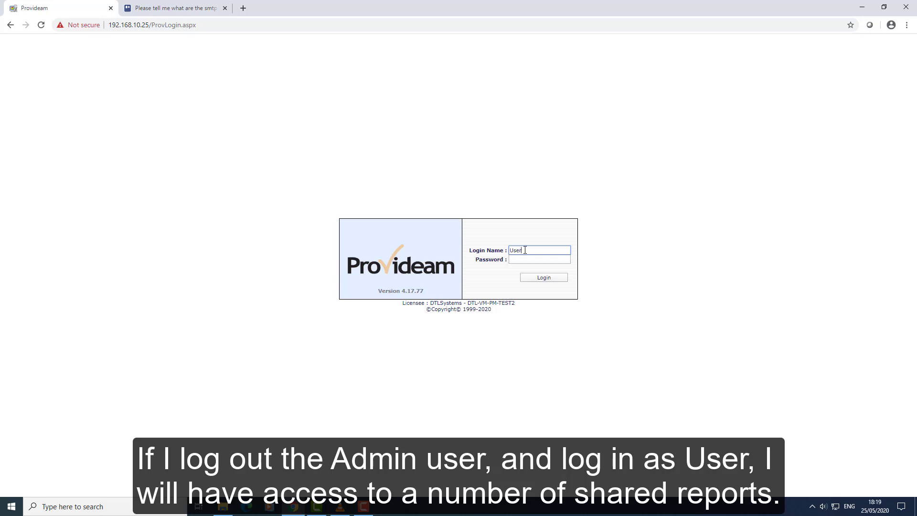
pyautogui.press('Tab')
pyautogui.click(546, 279)
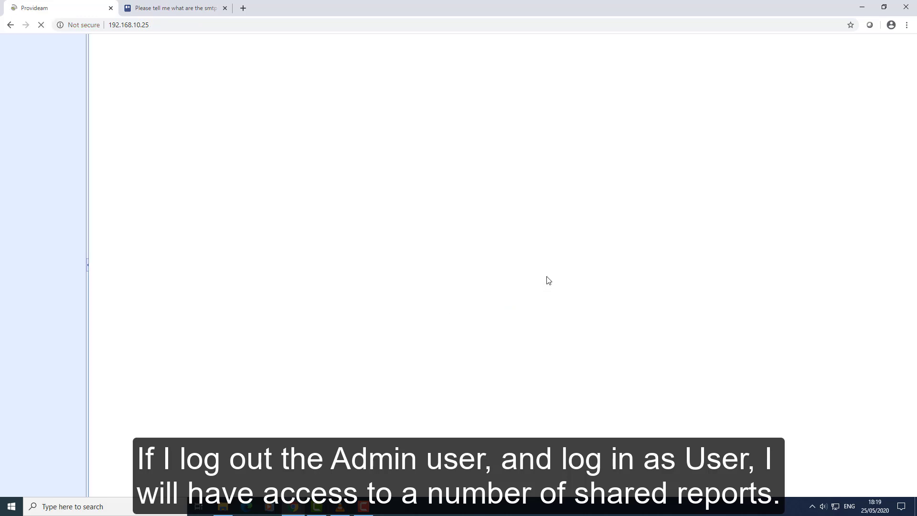
# Show the reports available to User and run the shared OEE report for 25/05/2020
pyautogui.click(29, 67)
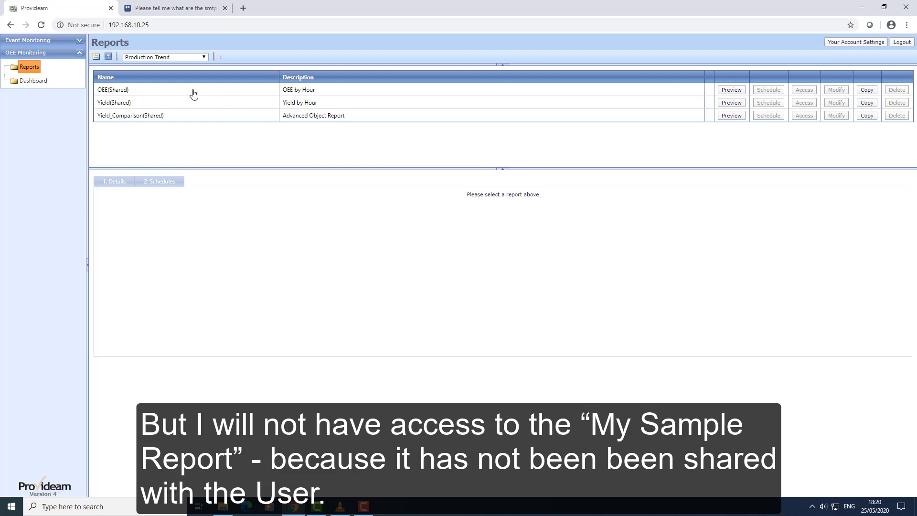
pyautogui.click(194, 94)
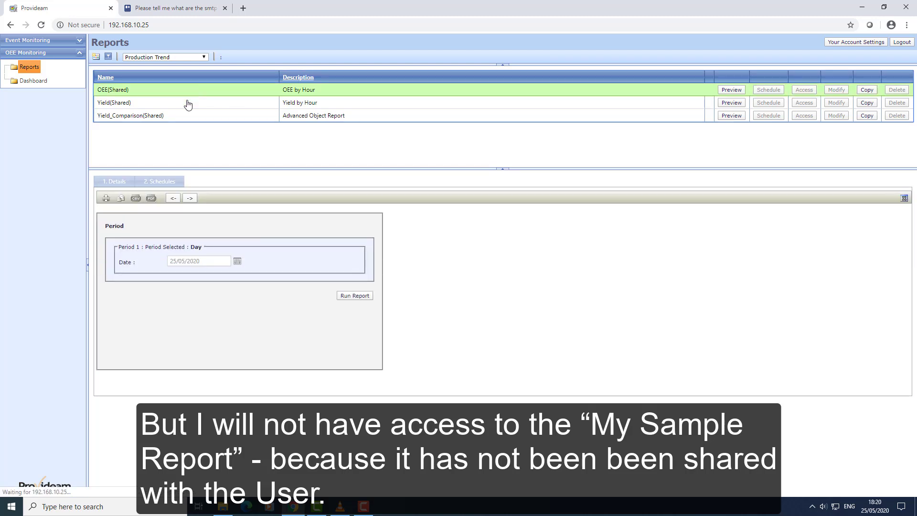
pyautogui.click(355, 297)
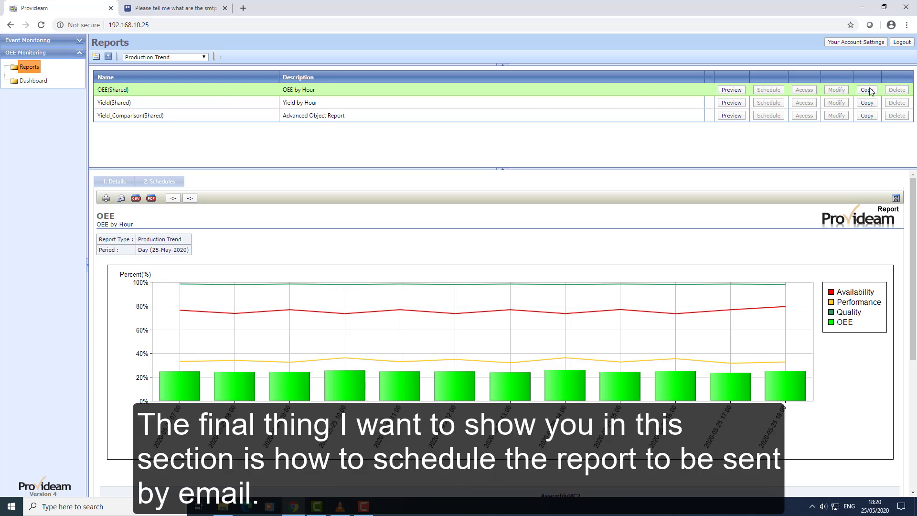
# Log out of the User account and log back in as Admin with the account password
pyautogui.click(903, 43)
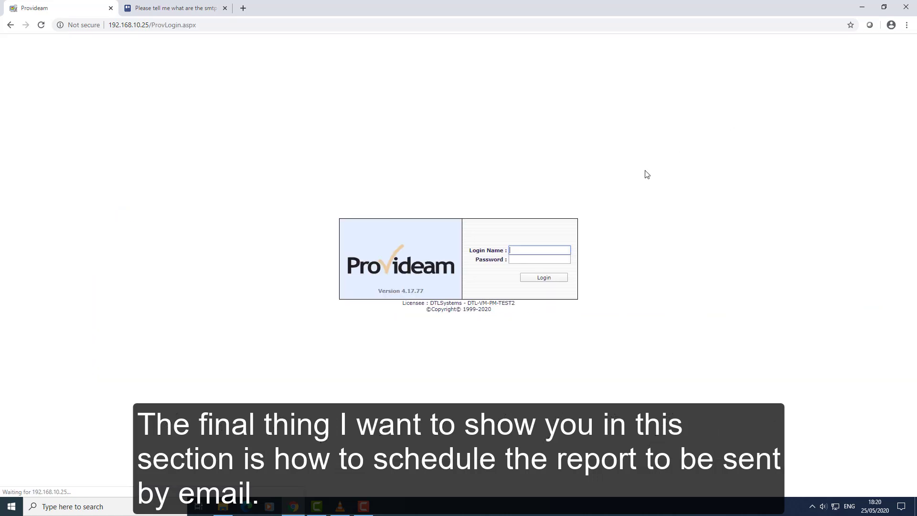
pyautogui.click(525, 254)
pyautogui.write('A')
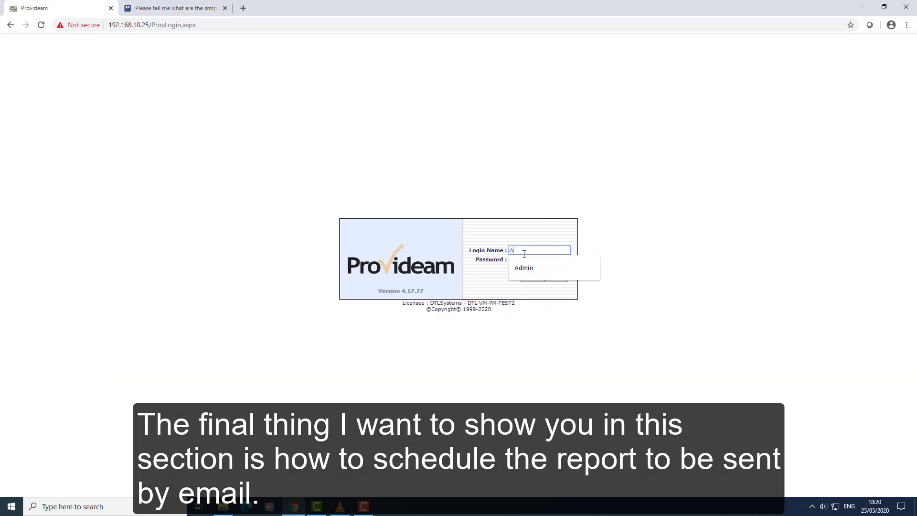
pyautogui.write('dmin')
pyautogui.press('Tab')
pyautogui.press('Return')
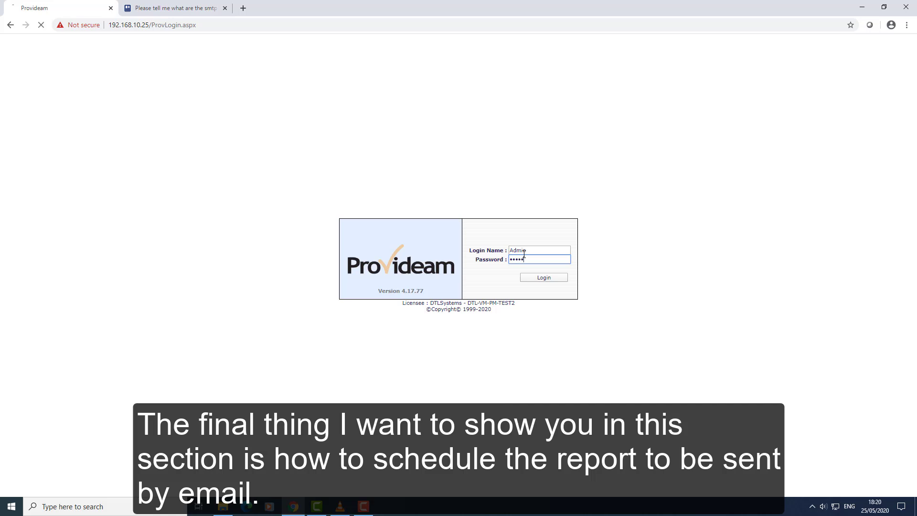
# Add a new schedule to My Sample Report with MyTask as both its name and its description
pyautogui.click(27, 117)
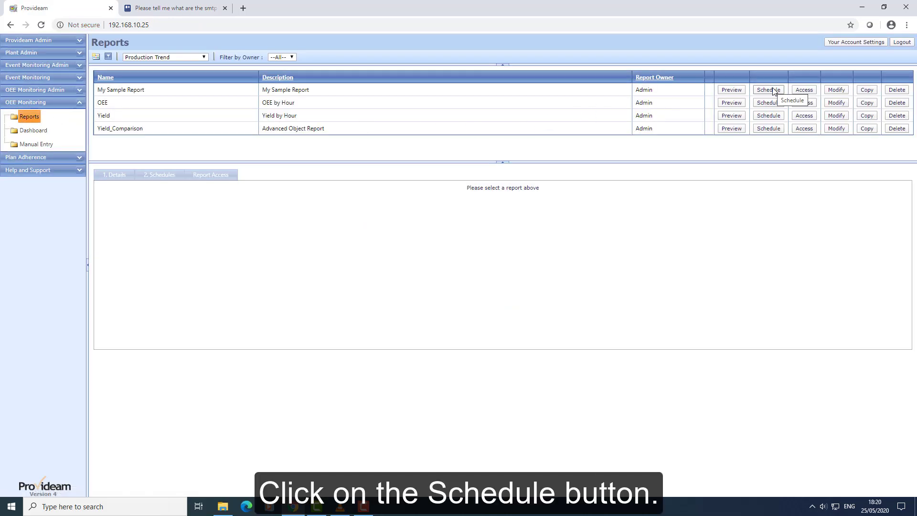
pyautogui.click(774, 91)
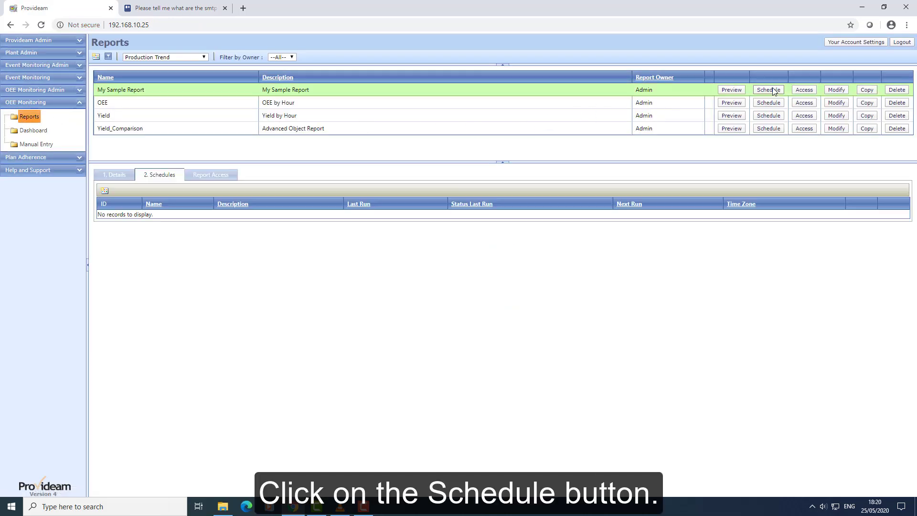
pyautogui.click(104, 191)
pyautogui.click(181, 223)
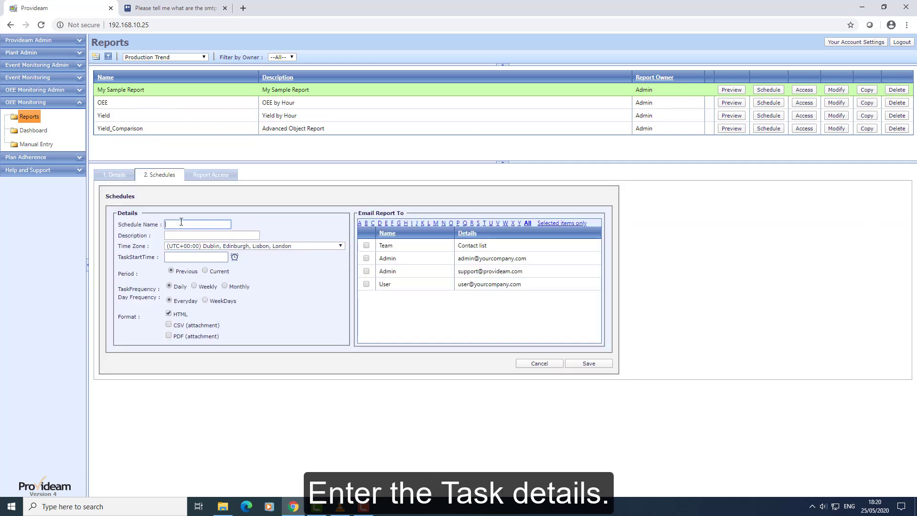
pyautogui.write('MyTask')
pyautogui.press('Tab')
pyautogui.write('T')
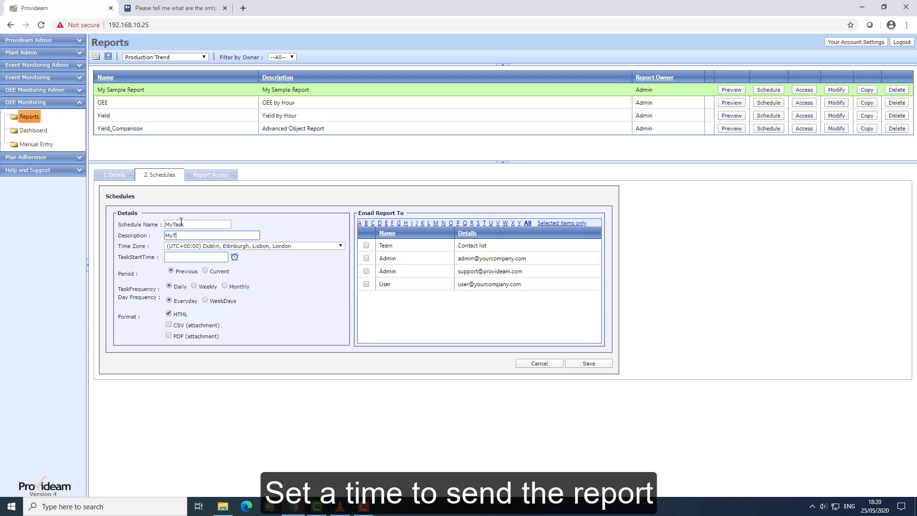
# Set the schedule's task start time to 07:10:00
pyautogui.click(235, 257)
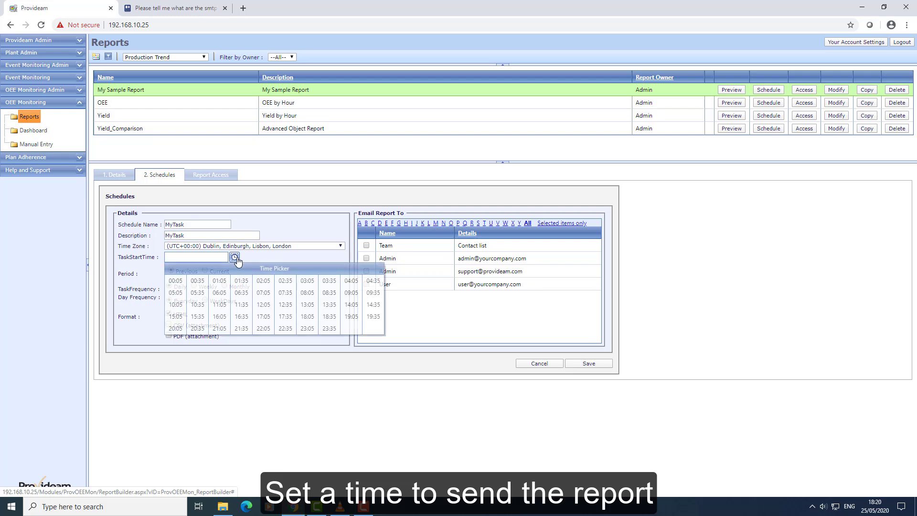
pyautogui.click(263, 292)
pyautogui.tripleClick(177, 258)
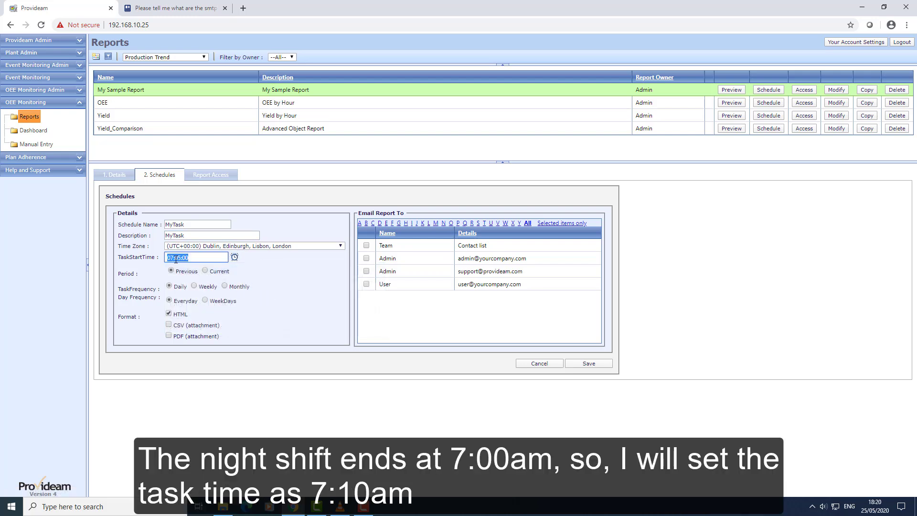
pyautogui.moveTo(176, 258); pyautogui.dragTo(180, 258)
pyautogui.write('10')
# Choose the Previous period for the schedule after trying Current, and set the task frequency to Weekly
pyautogui.click(206, 271)
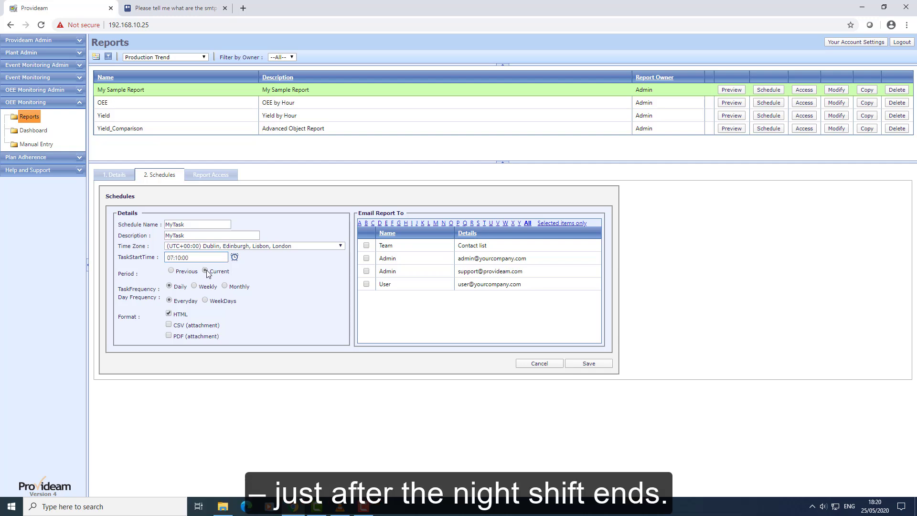
pyautogui.click(171, 271)
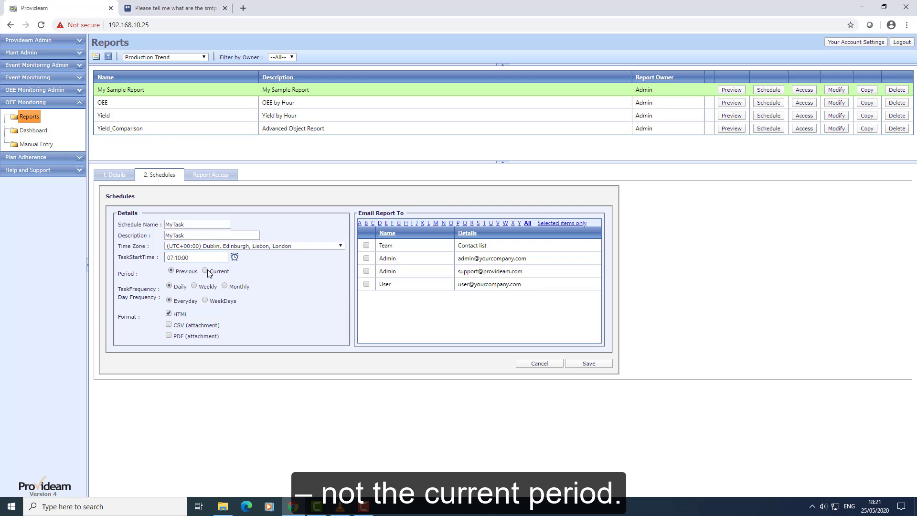
pyautogui.click(194, 286)
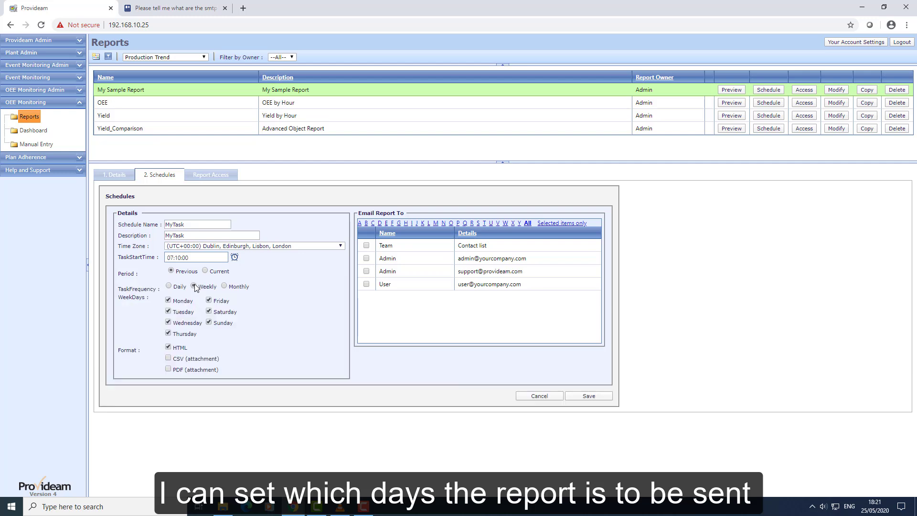
# Exclude Monday and Sunday from the schedule's weekdays, then save it with the Admin's support e-mail as recipient
pyautogui.click(168, 300)
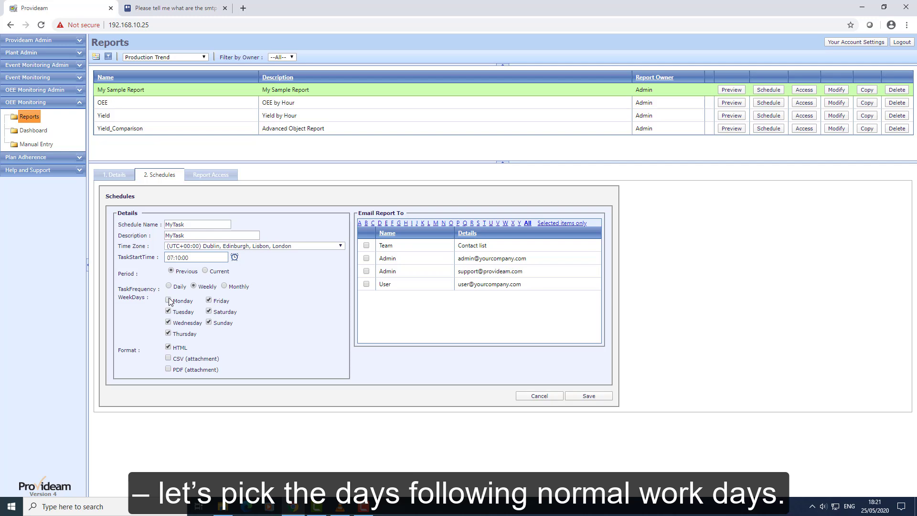
pyautogui.click(209, 323)
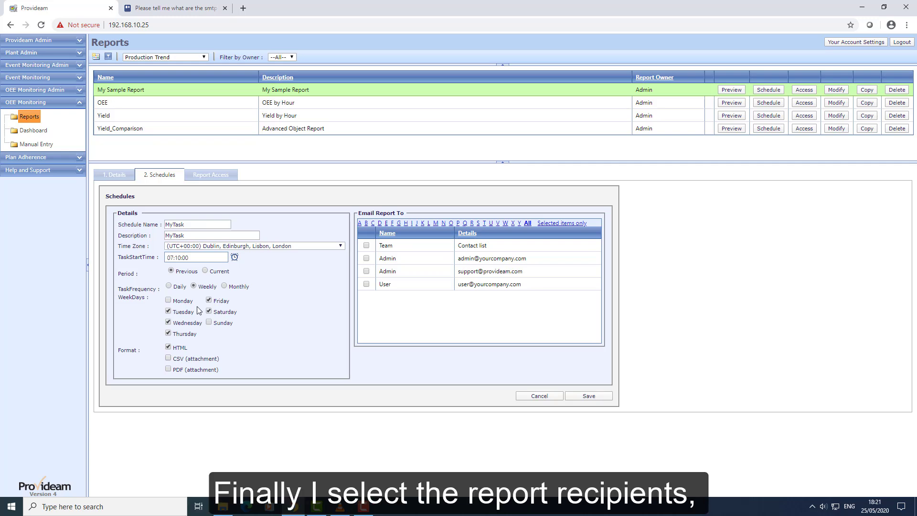
pyautogui.click(367, 258)
pyautogui.click(367, 271)
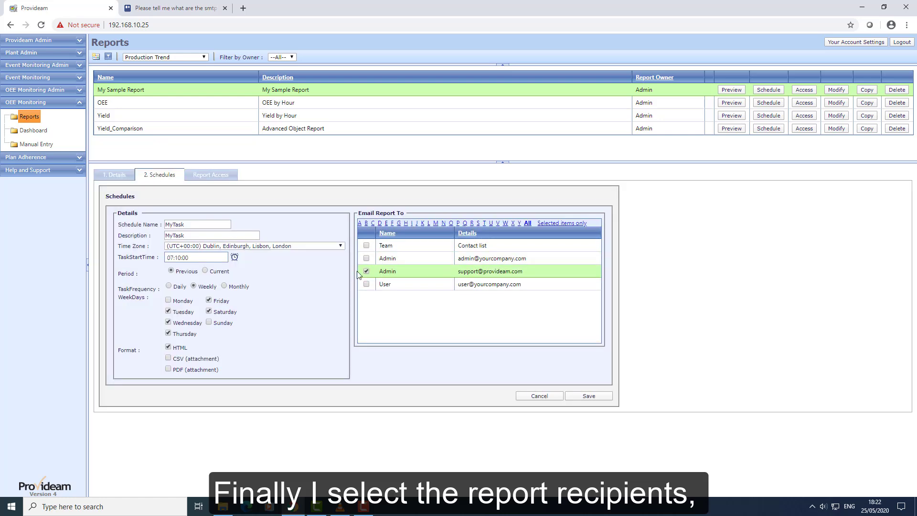
pyautogui.click(589, 396)
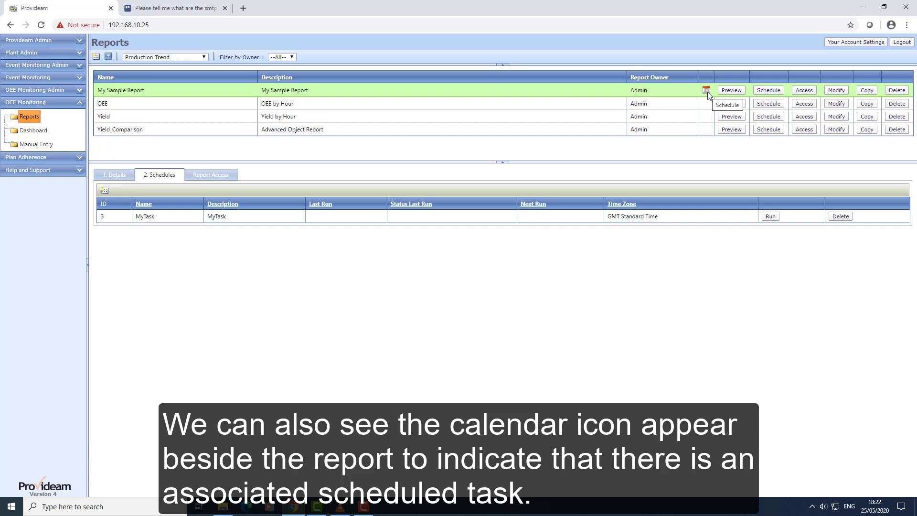
# Run the MyTask schedule immediately and refresh the schedule list of My Sample Report
pyautogui.click(771, 217)
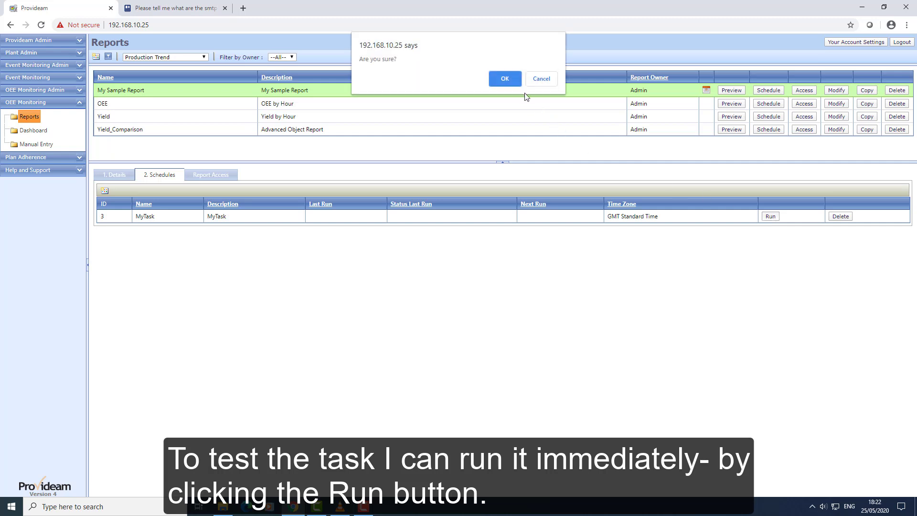
pyautogui.click(505, 79)
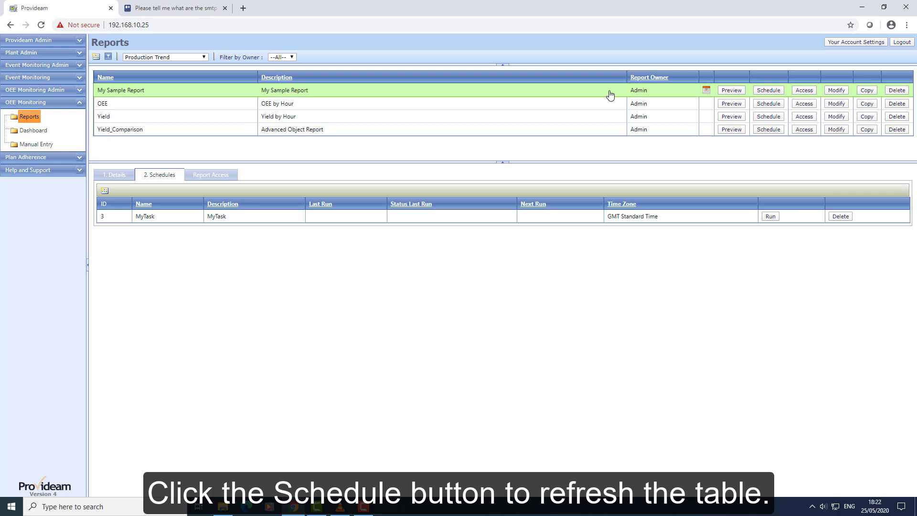
pyautogui.click(611, 95)
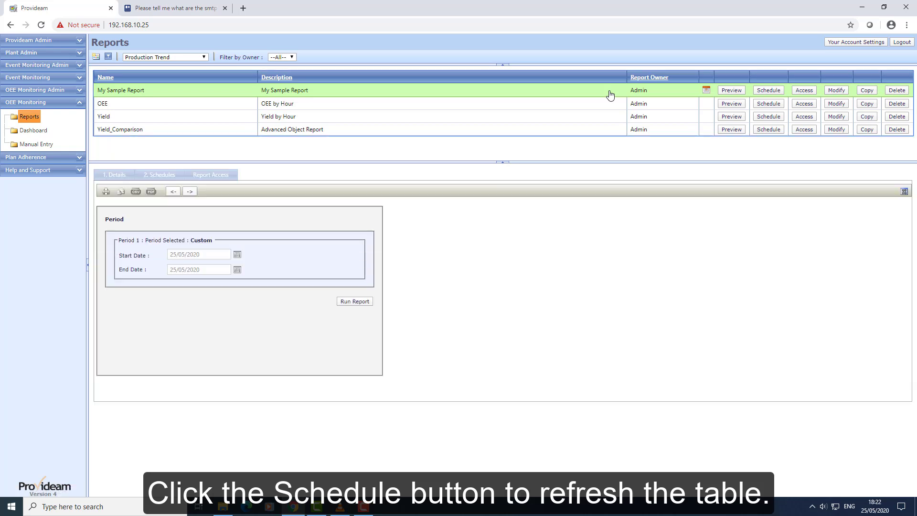
pyautogui.click(769, 90)
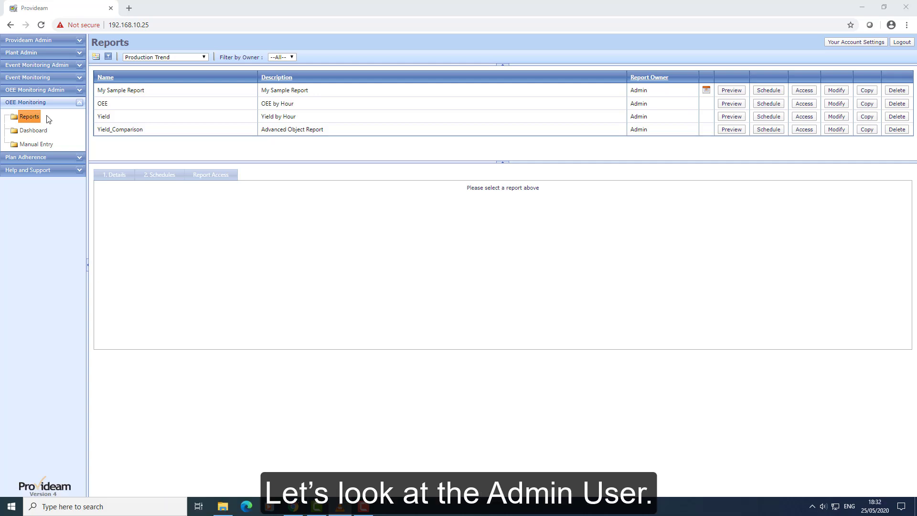
# Open the Admin user's record in User Admin to check its user group membership
pyautogui.click(25, 54)
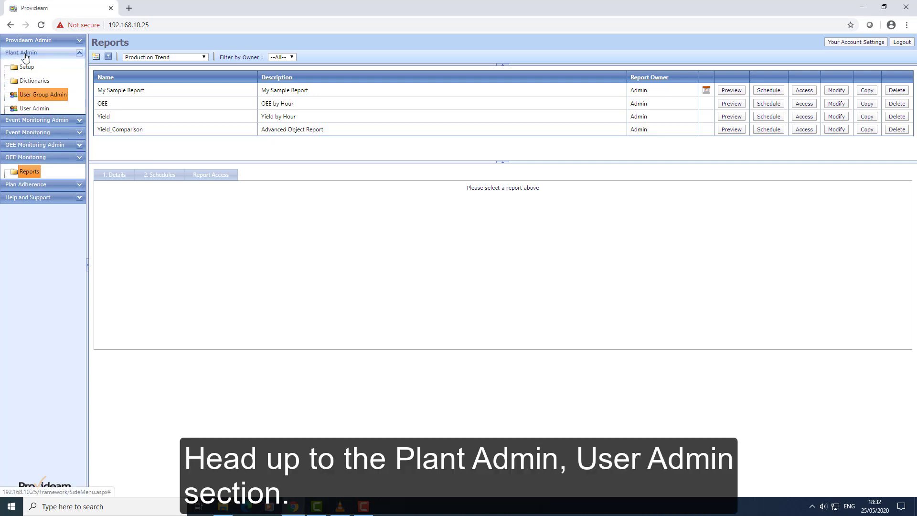
pyautogui.click(35, 108)
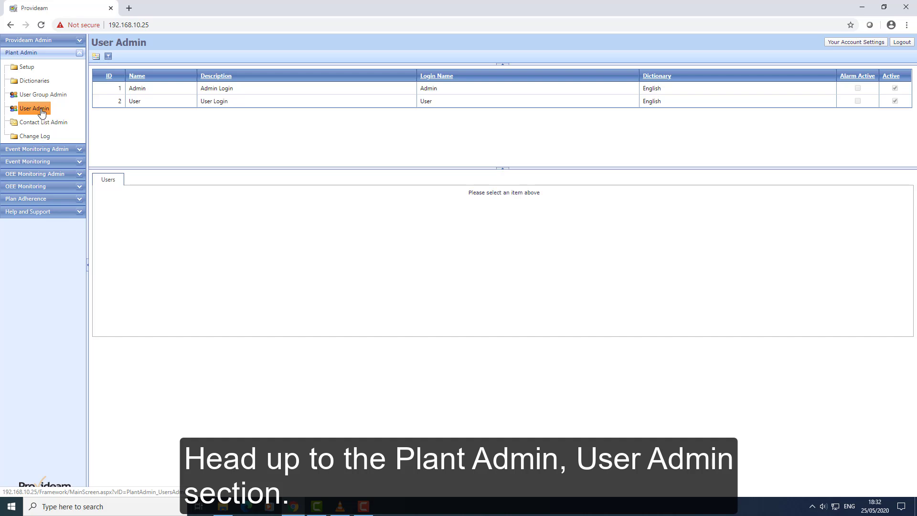
pyautogui.click(137, 91)
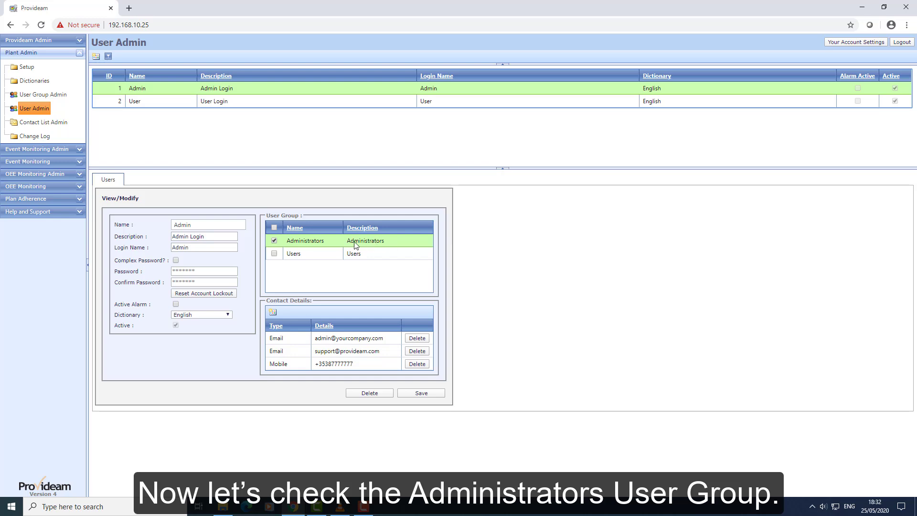
# Examine the Administrators user group's security permissions for Reports under OEE Monitoring
pyautogui.click(42, 98)
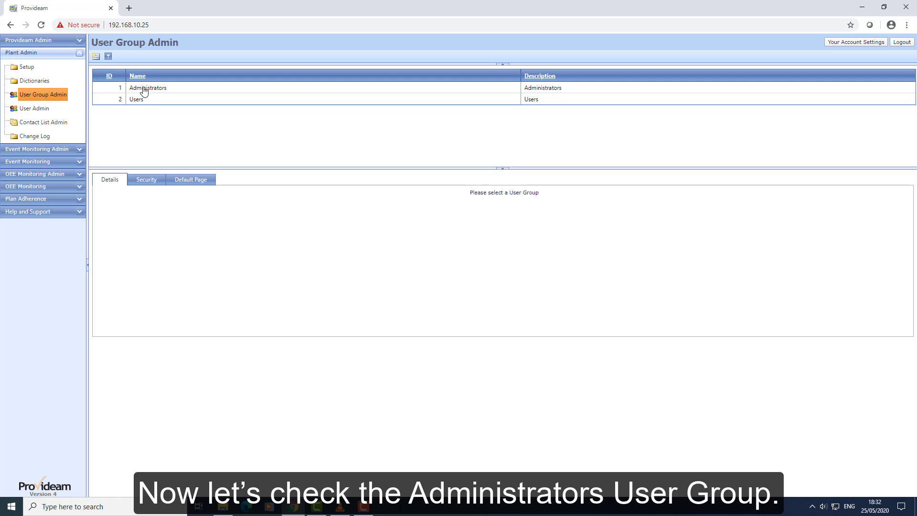
pyautogui.click(144, 91)
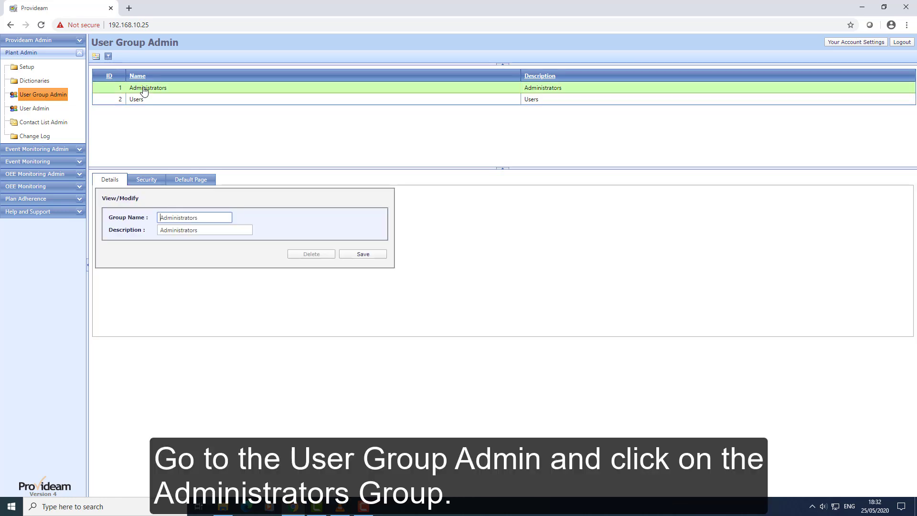
pyautogui.click(147, 180)
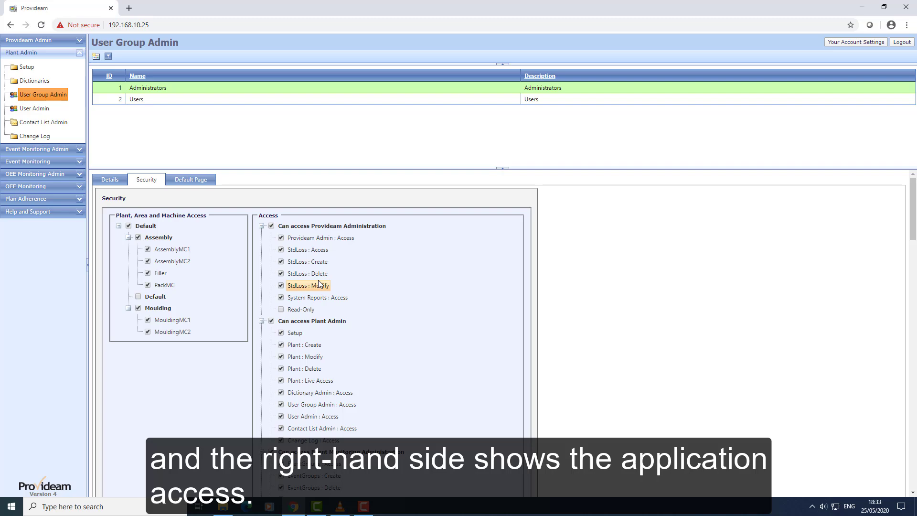
pyautogui.scroll(-15, 319, 282)
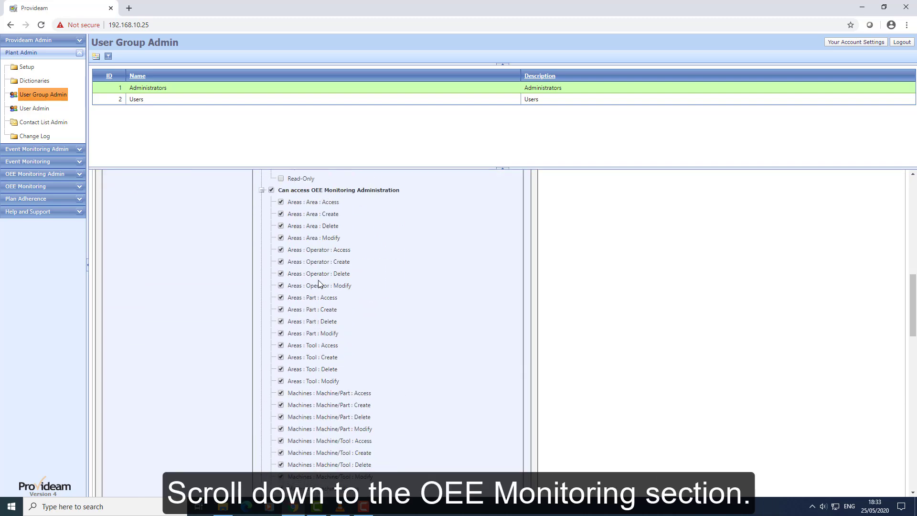
pyautogui.scroll(-12, 320, 283)
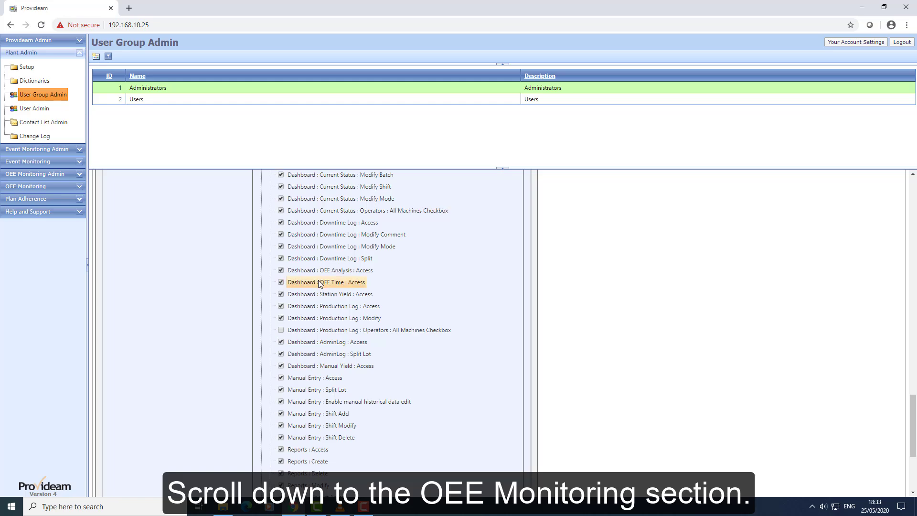
pyautogui.scroll(4, 320, 284)
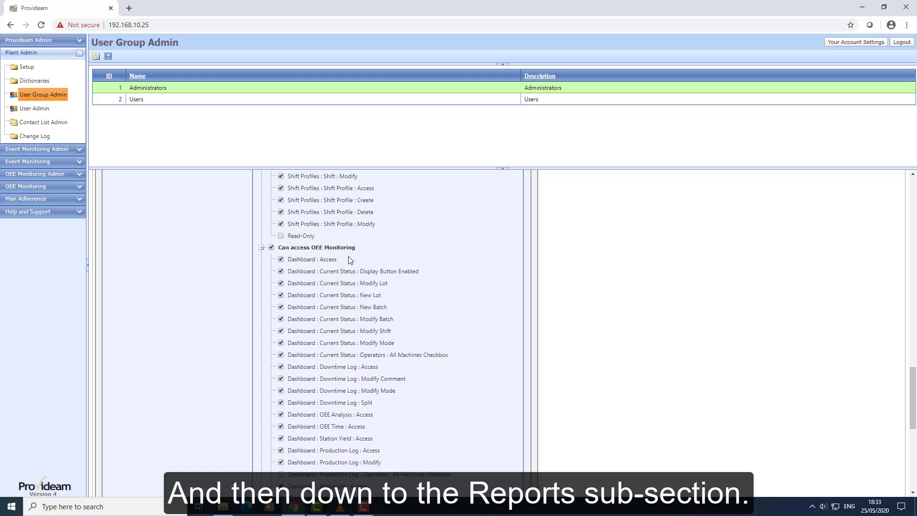
pyautogui.scroll(-7, 348, 261)
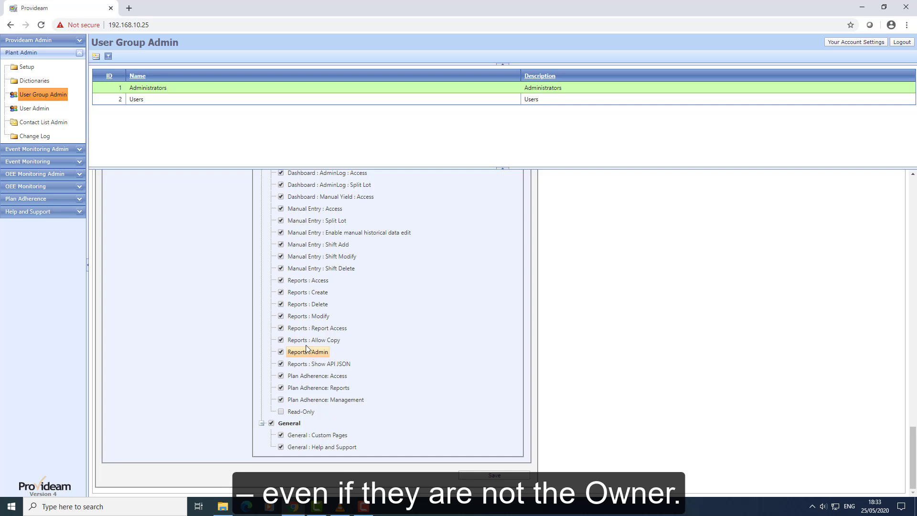
# Examine the Users user group's security permissions for Reports under OEE Monitoring
pyautogui.click(145, 100)
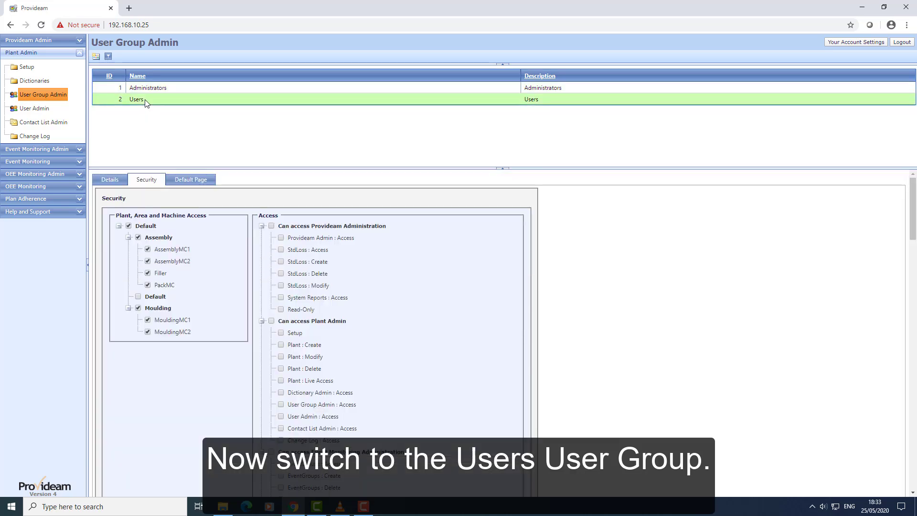
pyautogui.scroll(-1, 313, 258)
pyautogui.scroll(-20, 313, 258)
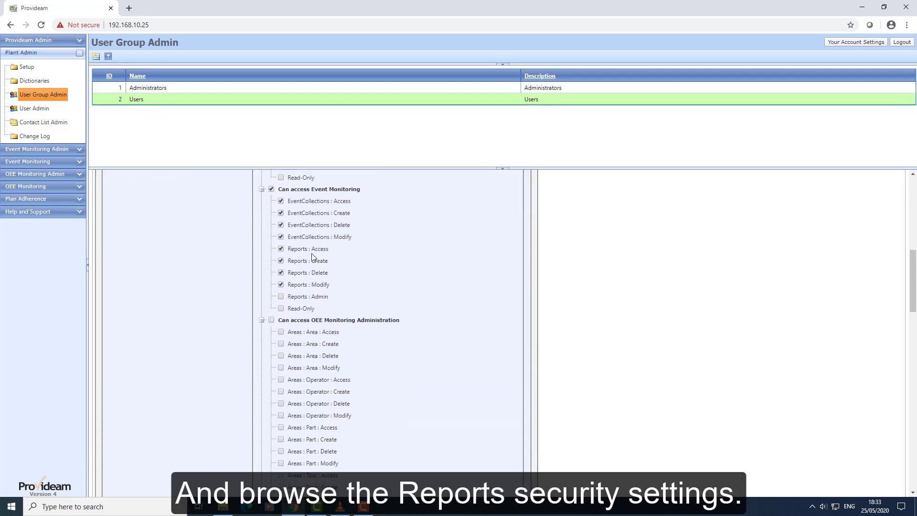
pyautogui.scroll(-5, 312, 258)
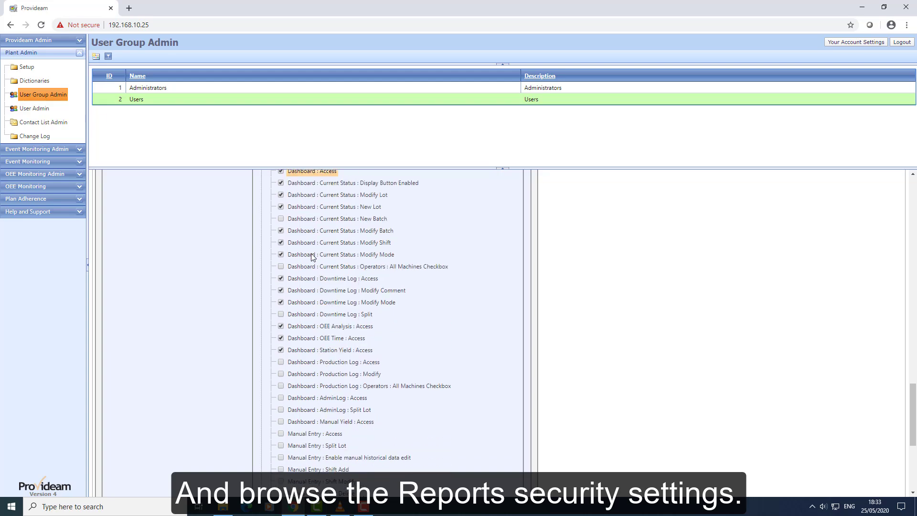